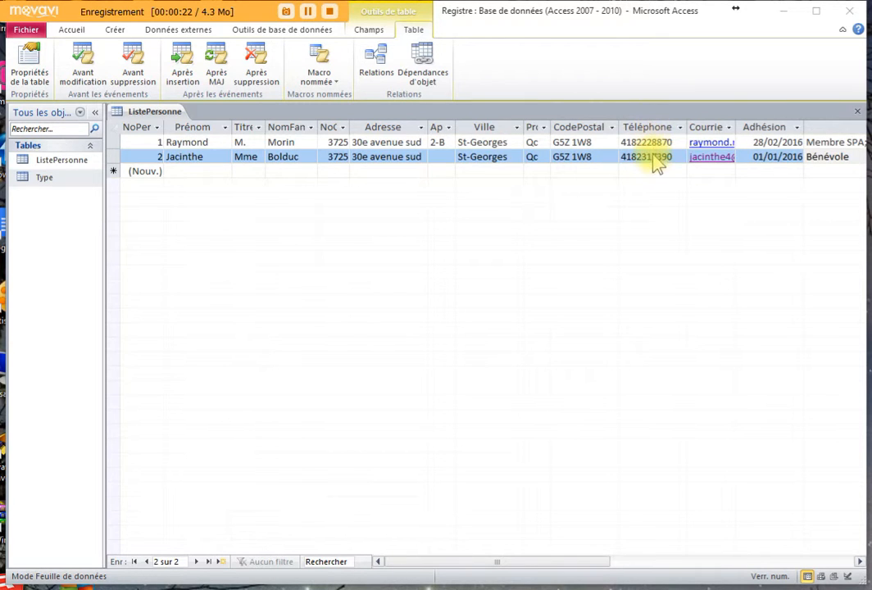
# - Start record 3 with the person's first name, the surname landing in the Titre field
pyautogui.click(179, 172)
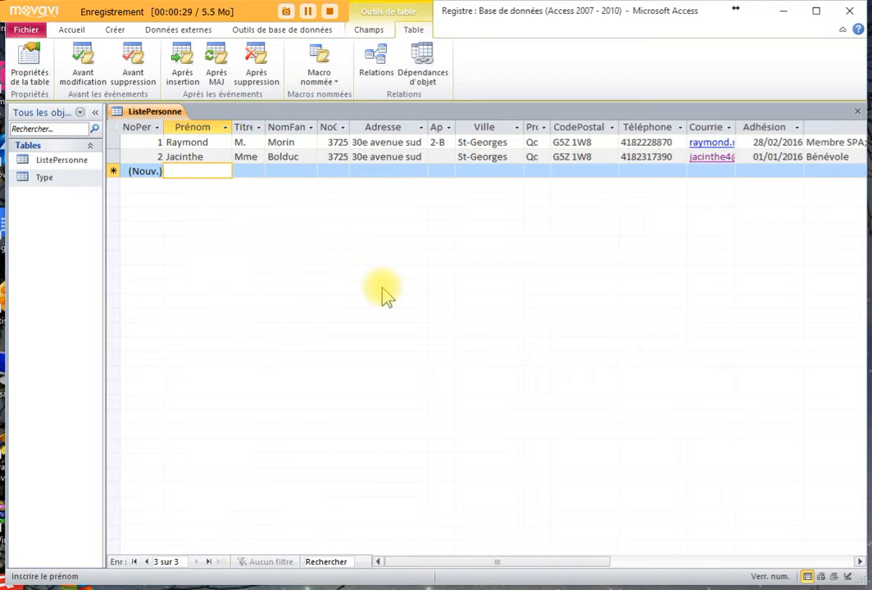
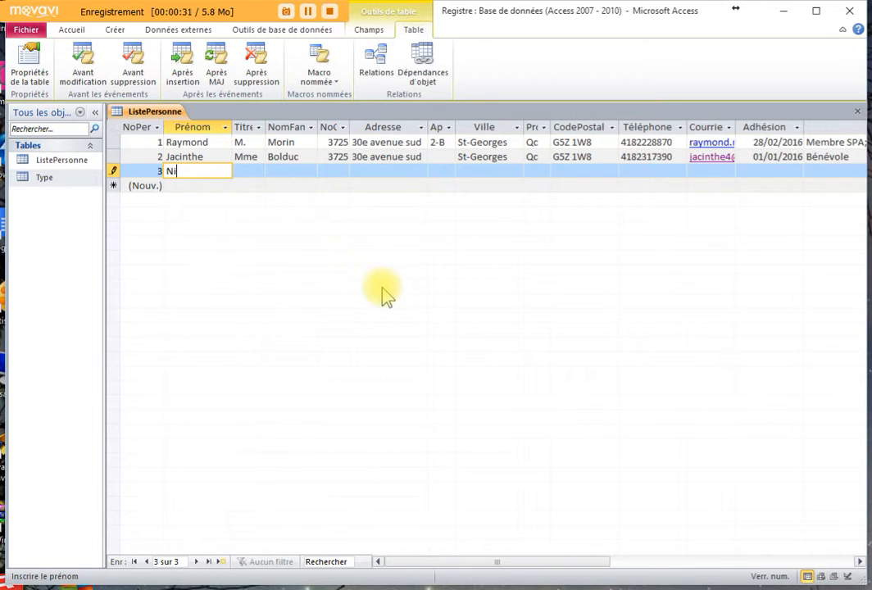
pyautogui.press('Tab')
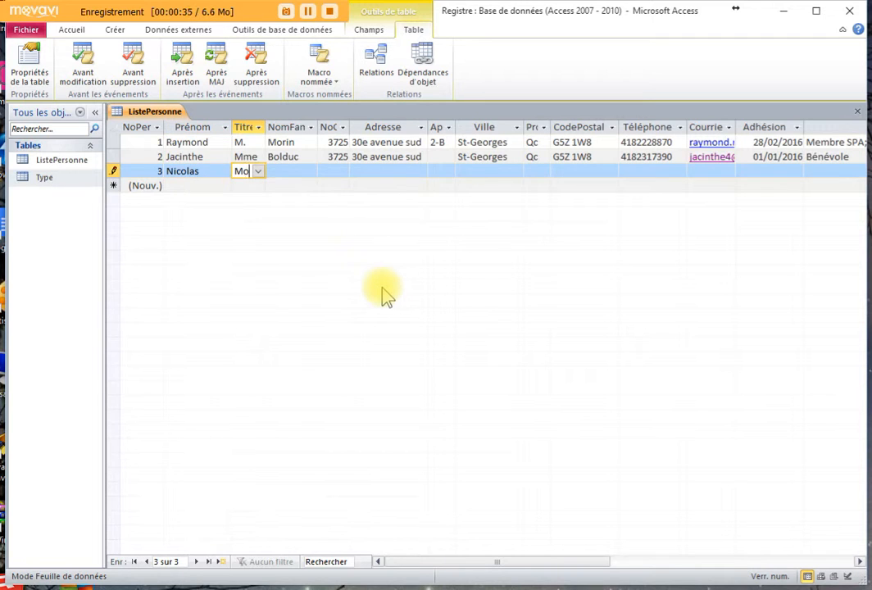
pyautogui.press('Tab')
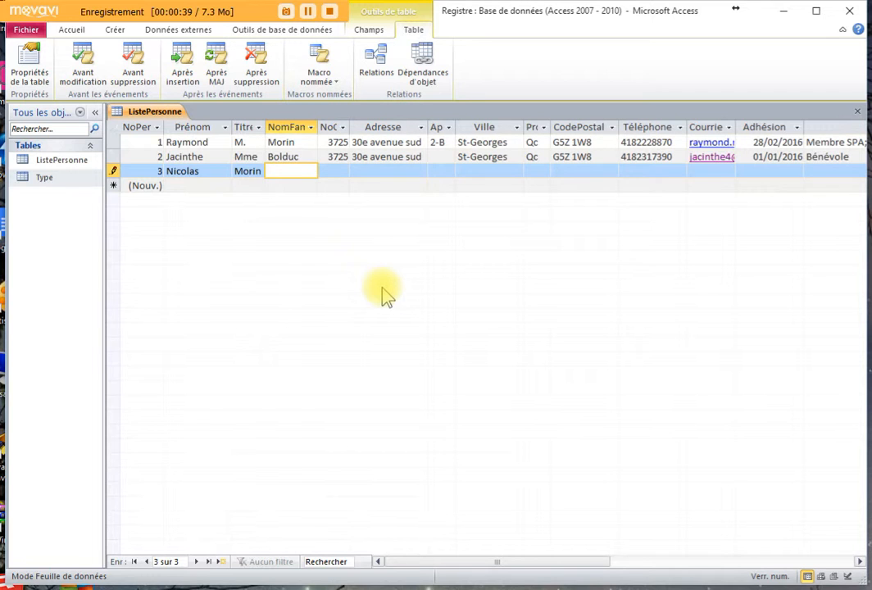
pyautogui.click(191, 173)
# - Move the Titre column before Prénom and set record 3's title to M
pyautogui.click(246, 127)
pyautogui.moveTo(246, 127); pyautogui.dragTo(205, 133)
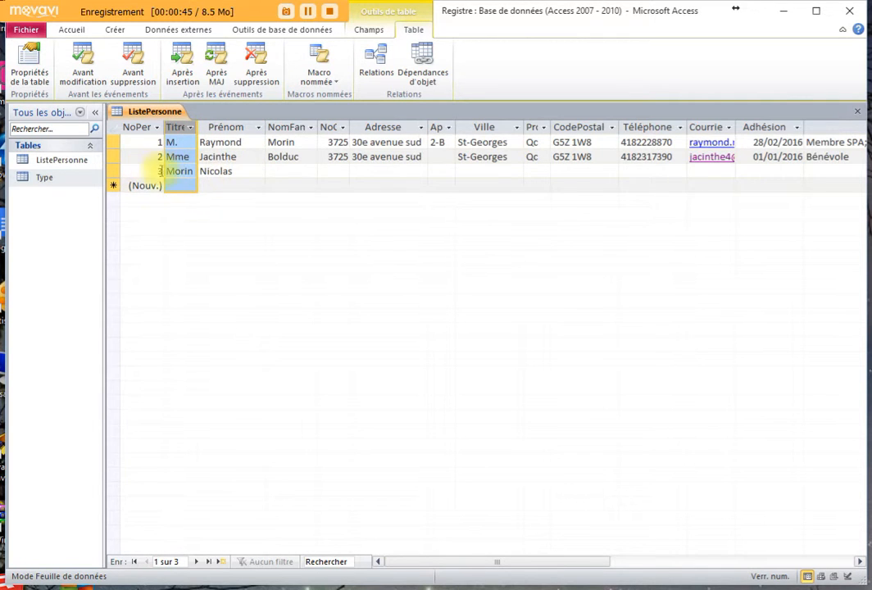
pyautogui.click(173, 168)
pyautogui.click(191, 170)
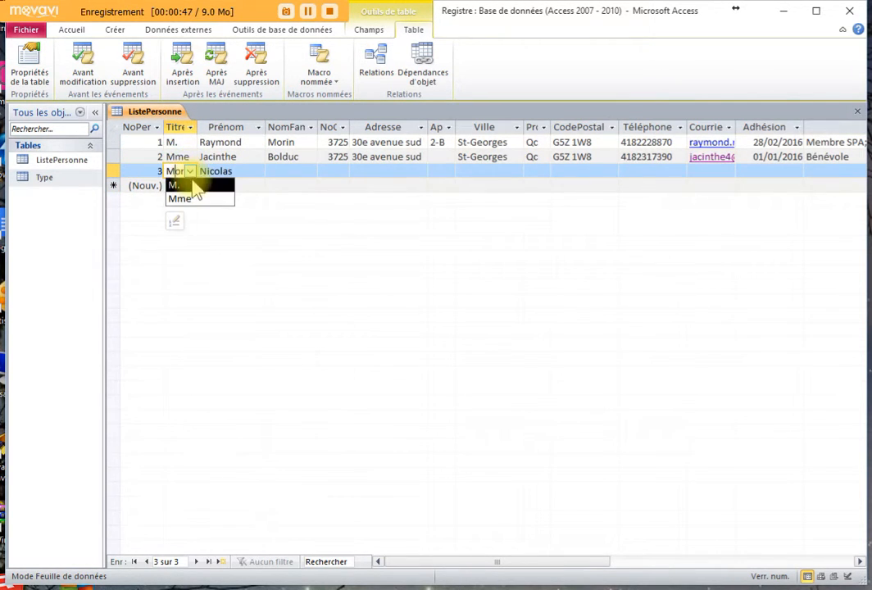
pyautogui.click(194, 187)
# - Enter record 3's surname and civic number
pyautogui.click(268, 174)
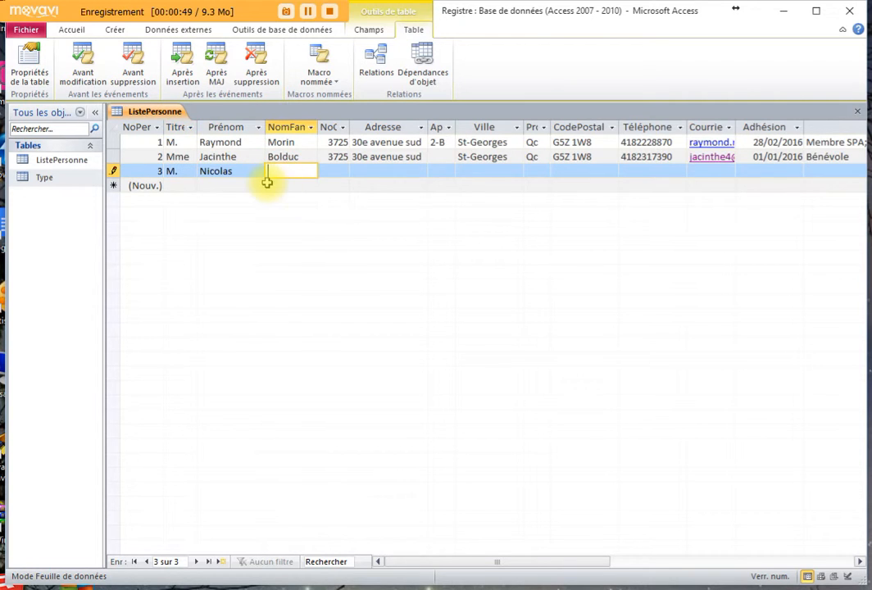
pyautogui.write('Morin')
pyautogui.press('Tab')
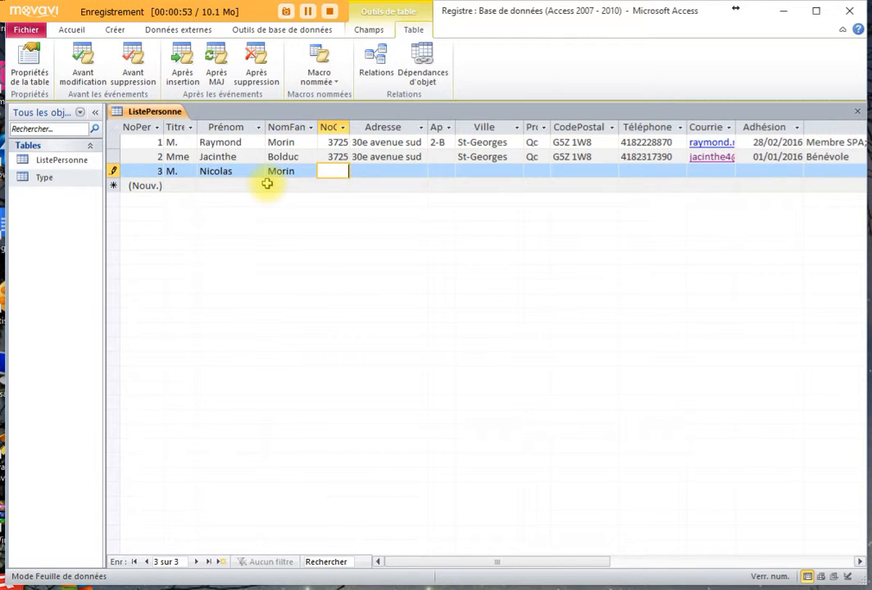
pyautogui.press('Tab')
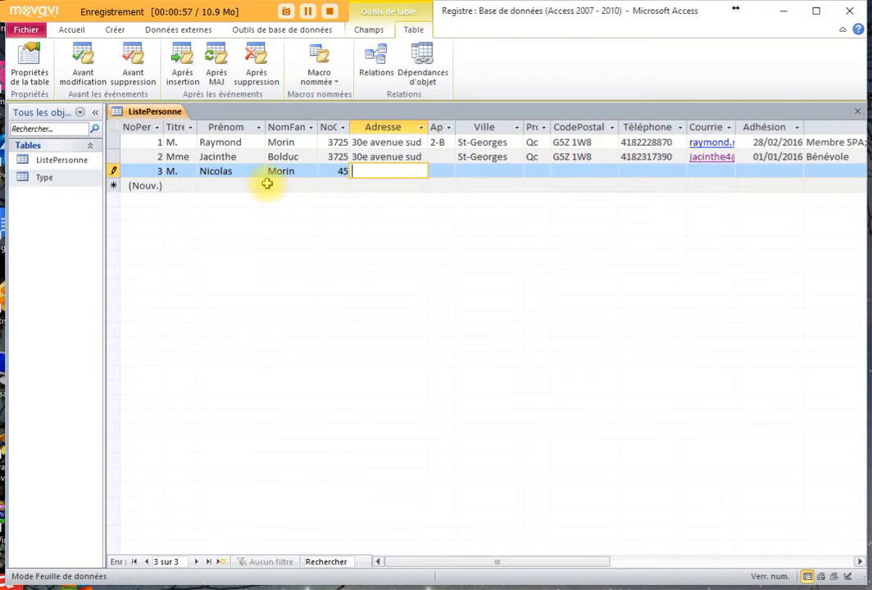
# - Fill in record 3's street, city and province (Qc)
pyautogui.press('Tab')
pyautogui.press('Tab')
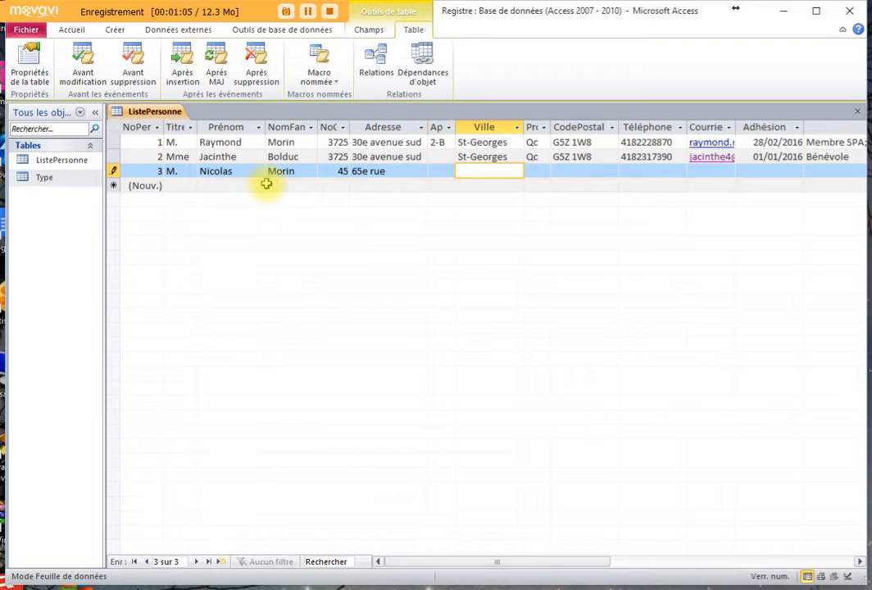
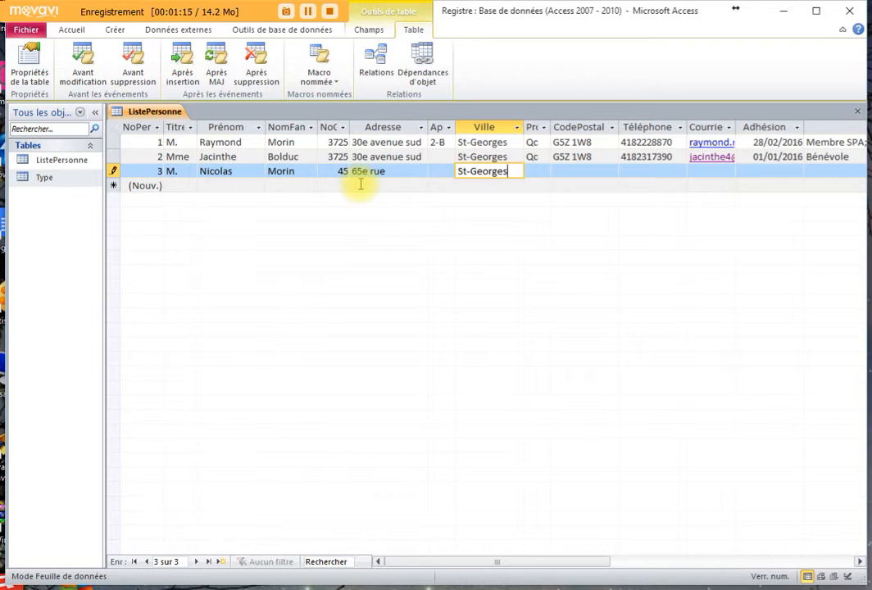
pyautogui.press('Tab')
pyautogui.write('q')
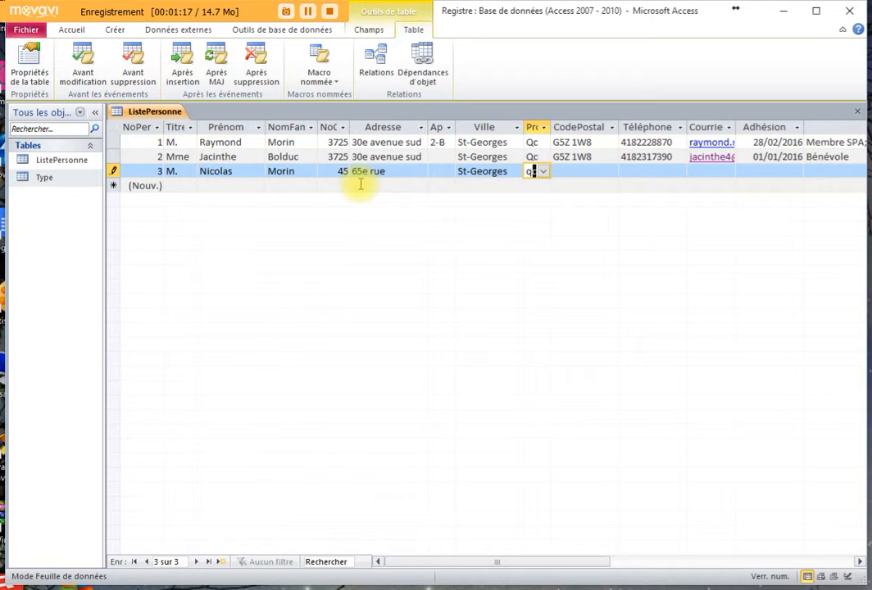
pyautogui.press('Tab')
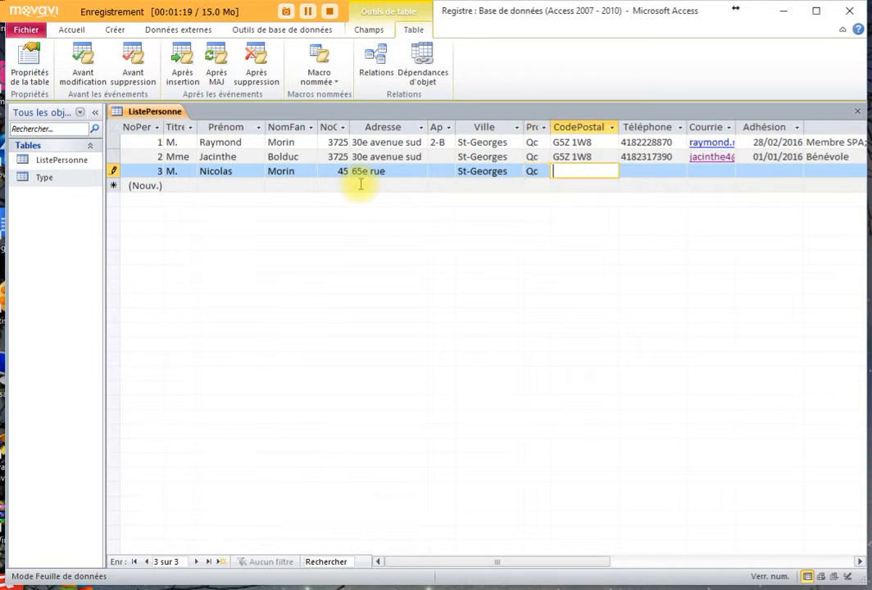
# - Type record 3's postal code, fixing typos, and leave phone and membership date blank
pyautogui.write('g5w9y')
pyautogui.press('BackSpace')
pyautogui.write('0')
pyautogui.press('BackSpace')
pyautogui.write('o2')
pyautogui.press('Tab')
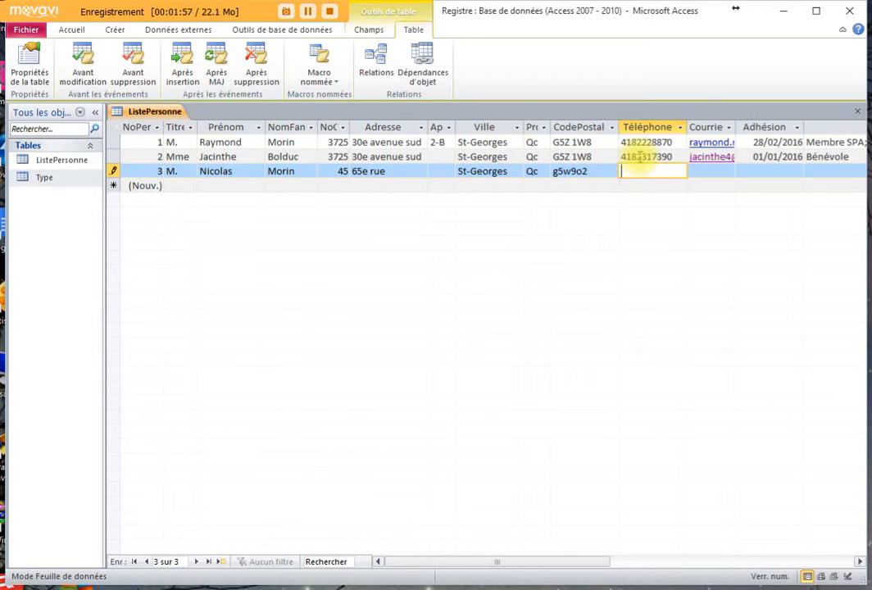
pyautogui.click(758, 173)
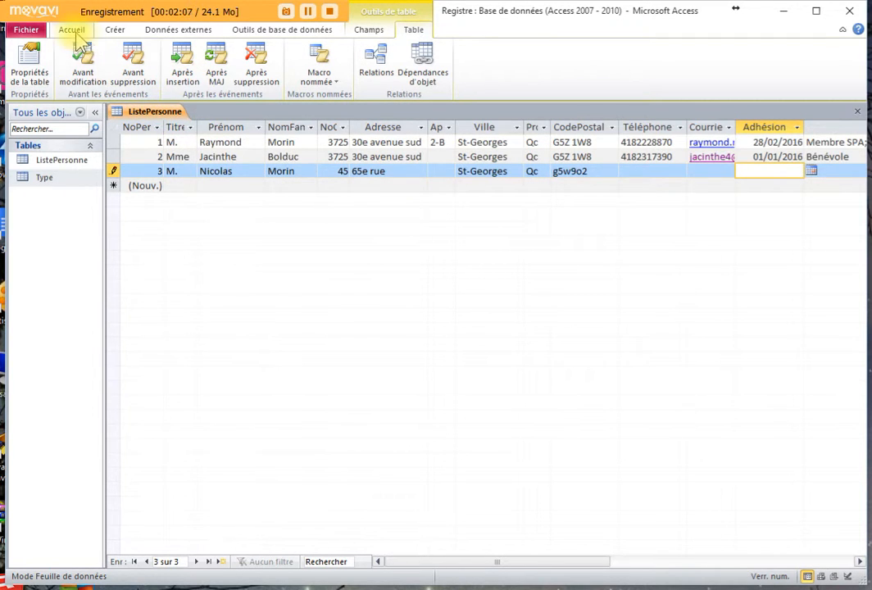
pyautogui.click(72, 30)
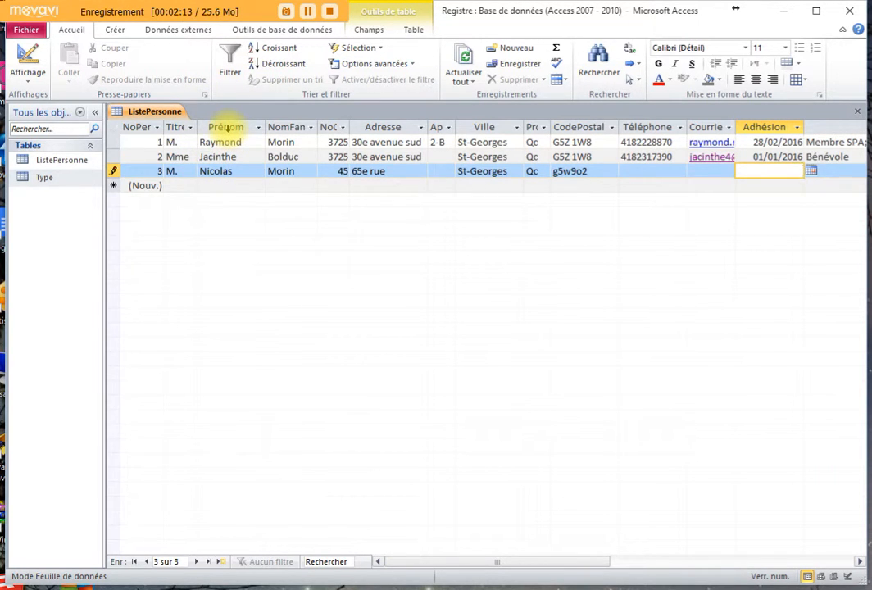
# - Switch ListePersonne to design view and inspect the Province, CodePostal, Téléphone and Adhésion properties
pyautogui.click(30, 82)
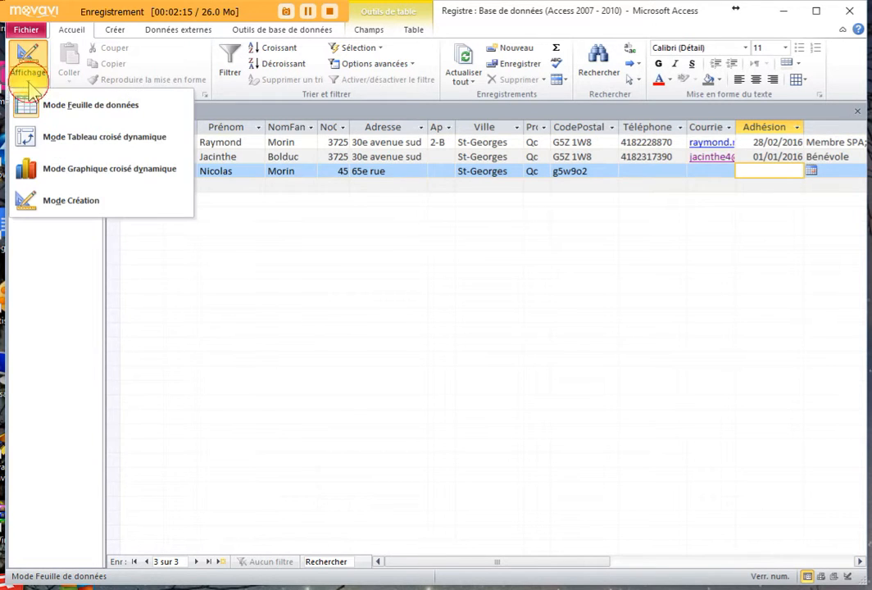
pyautogui.click(67, 205)
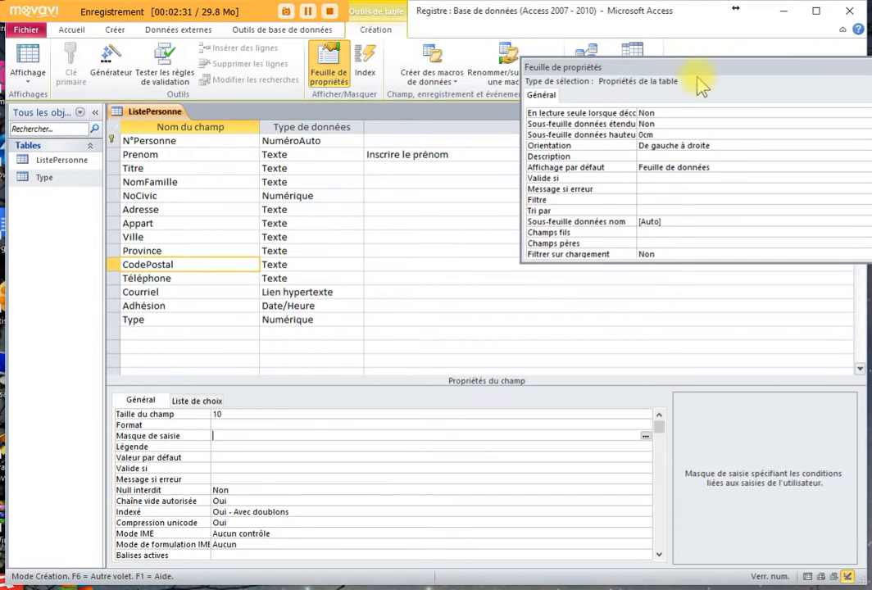
pyautogui.moveTo(741, 66); pyautogui.dragTo(727, 185)
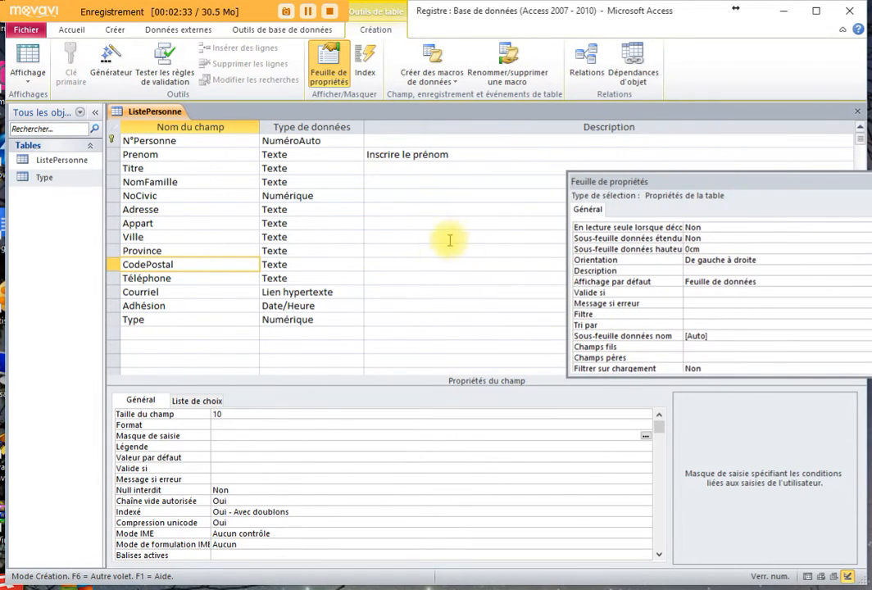
pyautogui.click(148, 251)
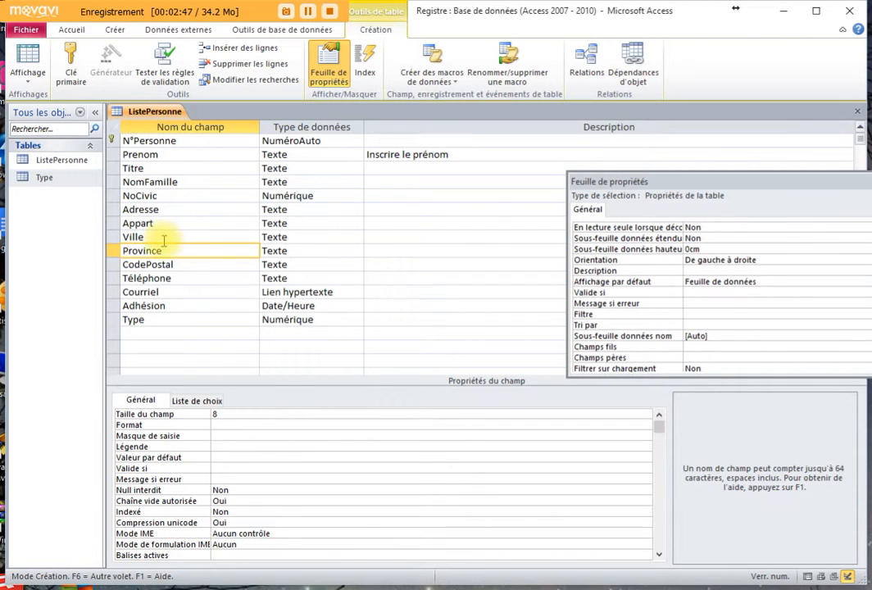
pyautogui.click(185, 264)
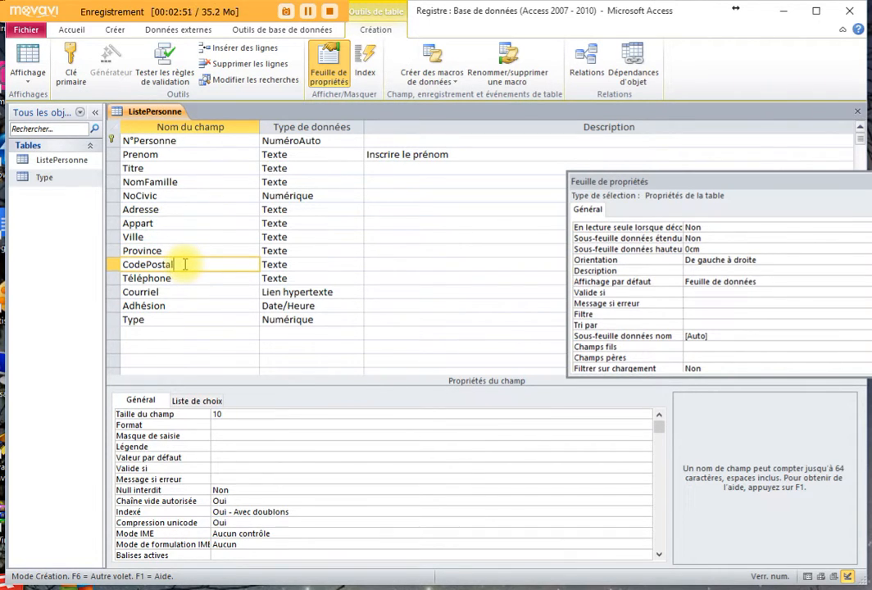
pyautogui.click(172, 279)
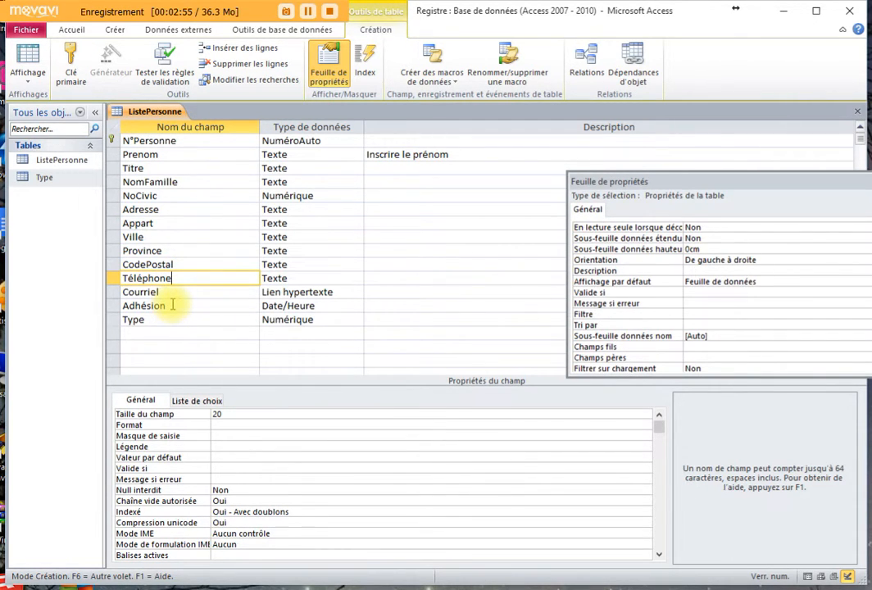
pyautogui.click(173, 304)
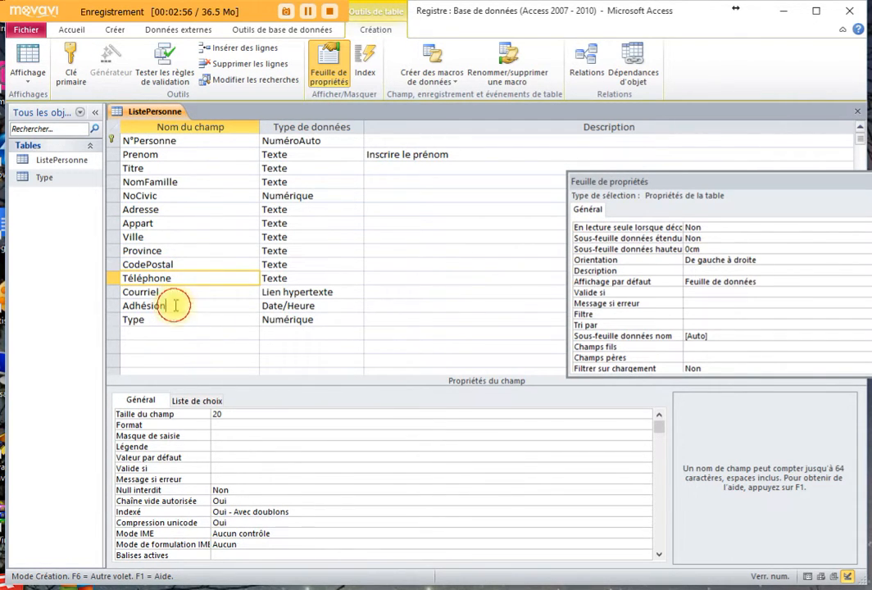
pyautogui.click(182, 264)
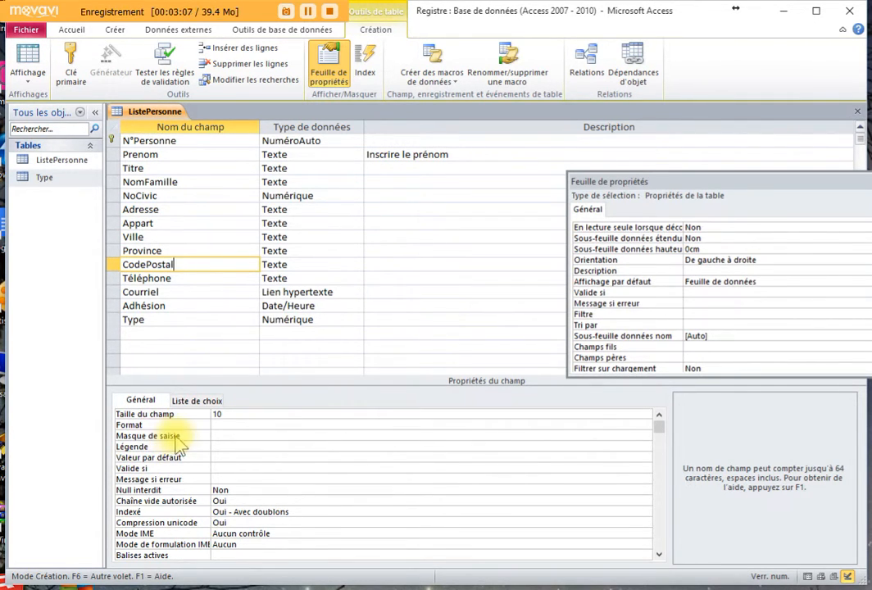
# - Launch the Input Mask Wizard for CodePostal, saving the table, and choose Code postal canadien
pyautogui.click(219, 435)
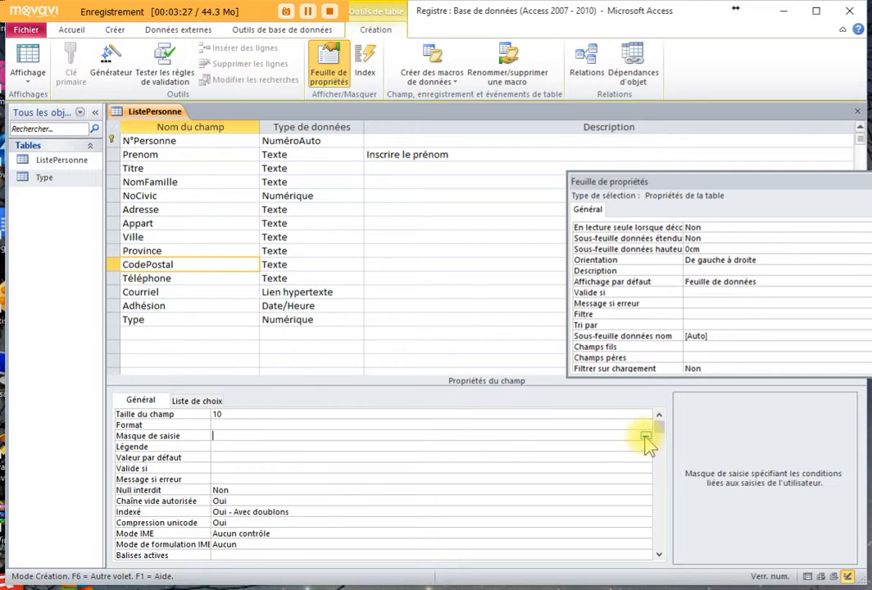
pyautogui.click(645, 437)
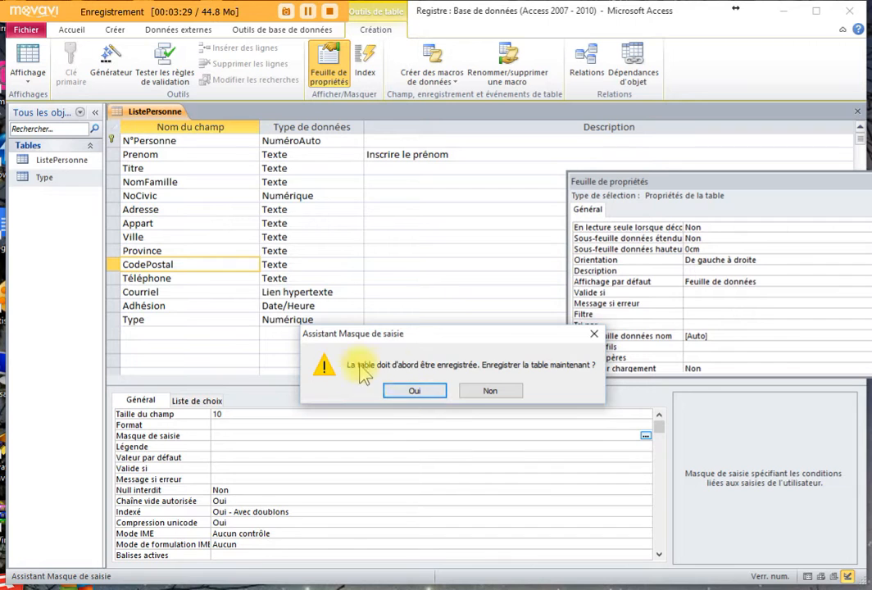
pyautogui.click(440, 390)
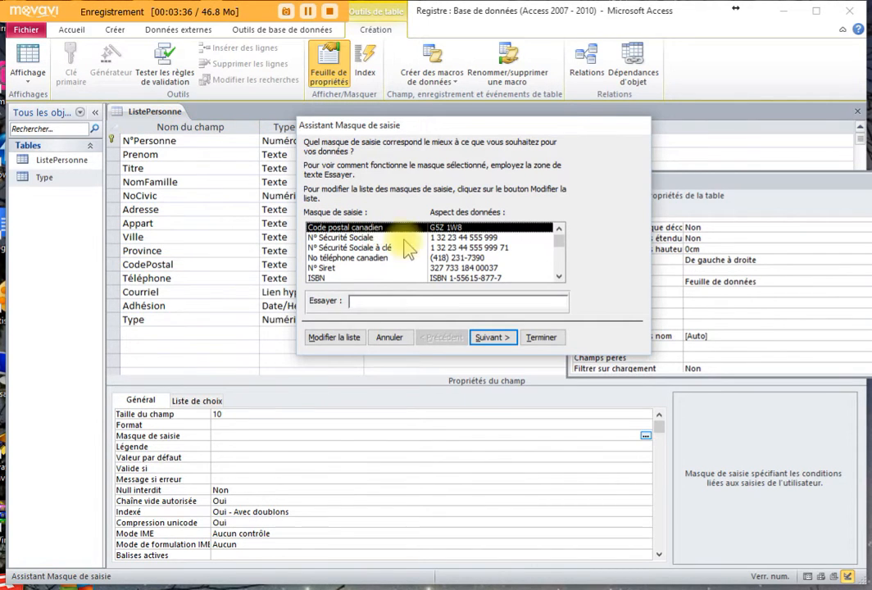
pyautogui.click(365, 238)
pyautogui.click(372, 248)
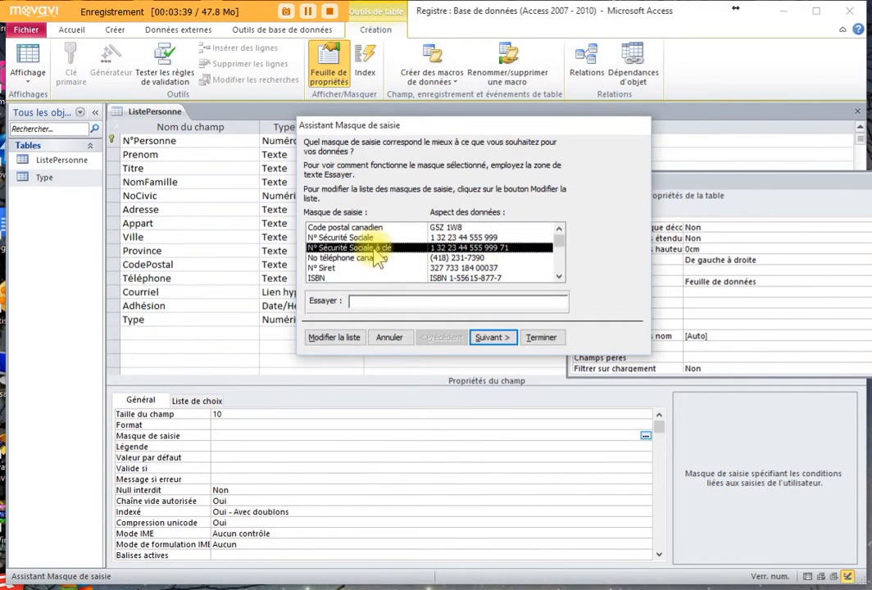
pyautogui.click(561, 266)
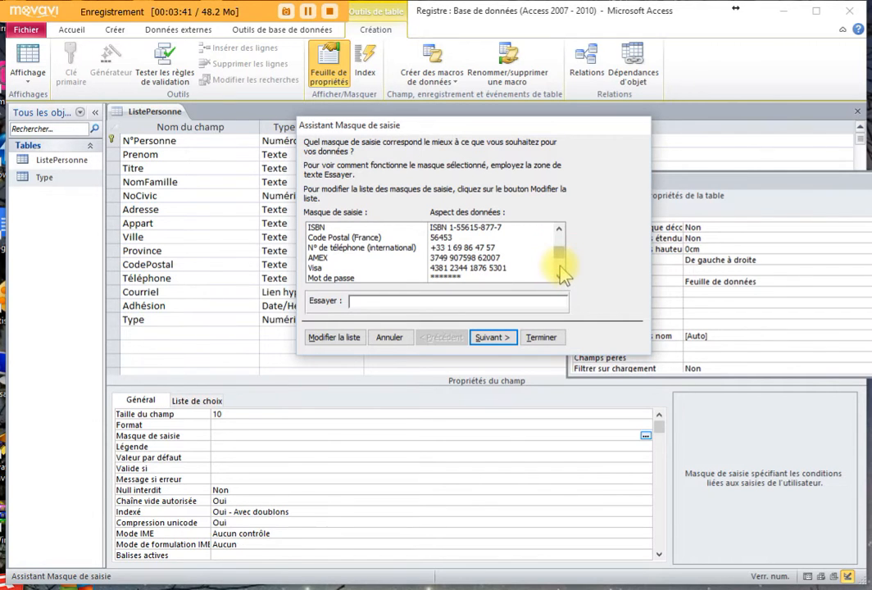
pyautogui.click(560, 235)
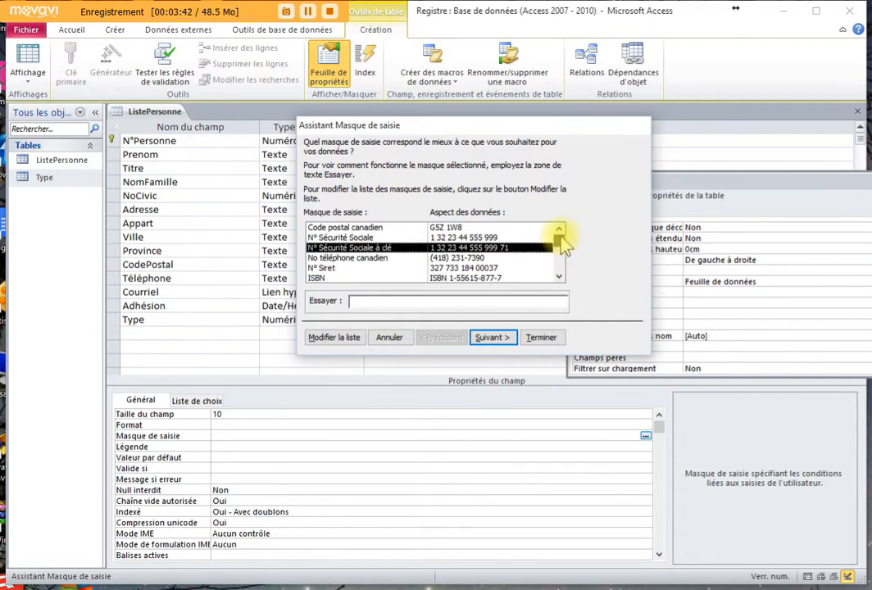
pyautogui.click(352, 227)
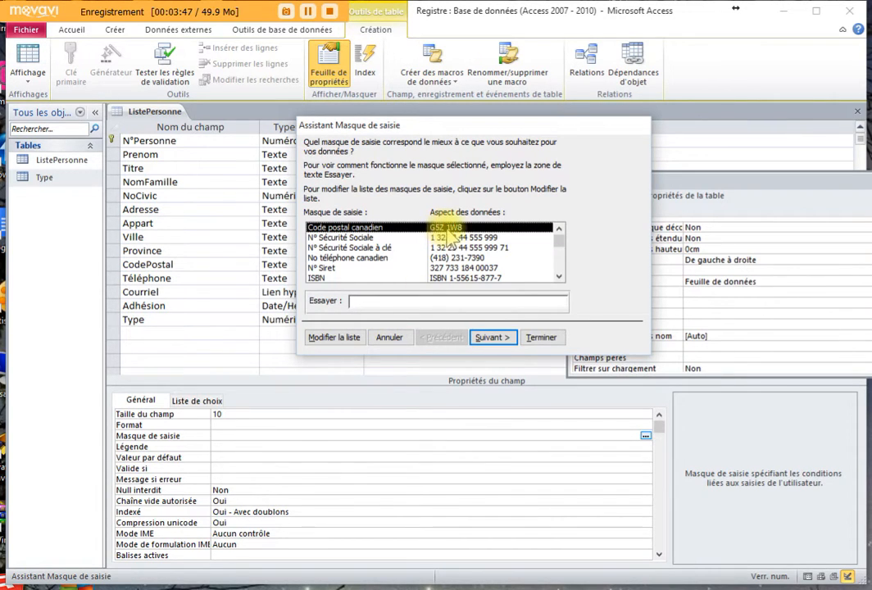
pyautogui.click(502, 337)
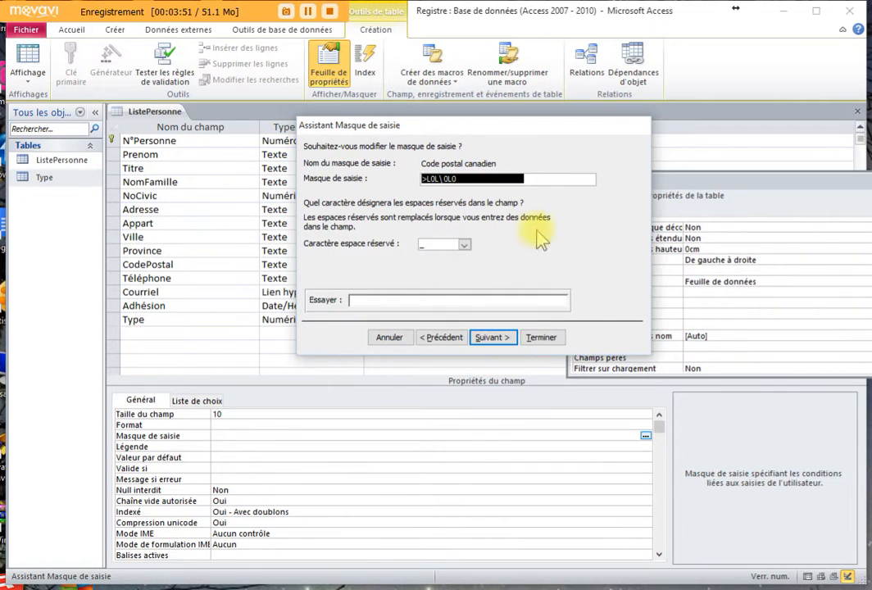
# - Test the >L0L\ 0L0 mask with a sample postal code, fixing the mismatch, and continue
pyautogui.click(489, 178)
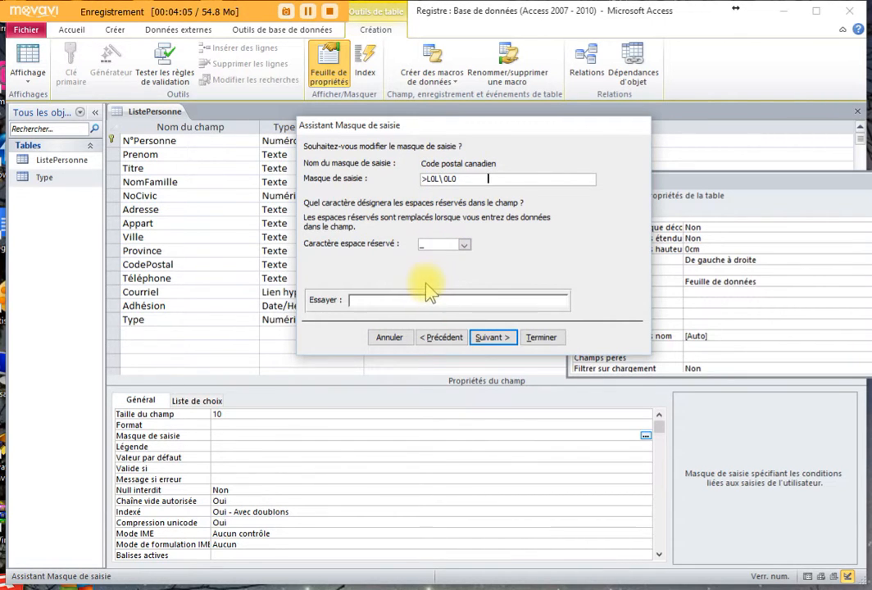
pyautogui.click(353, 301)
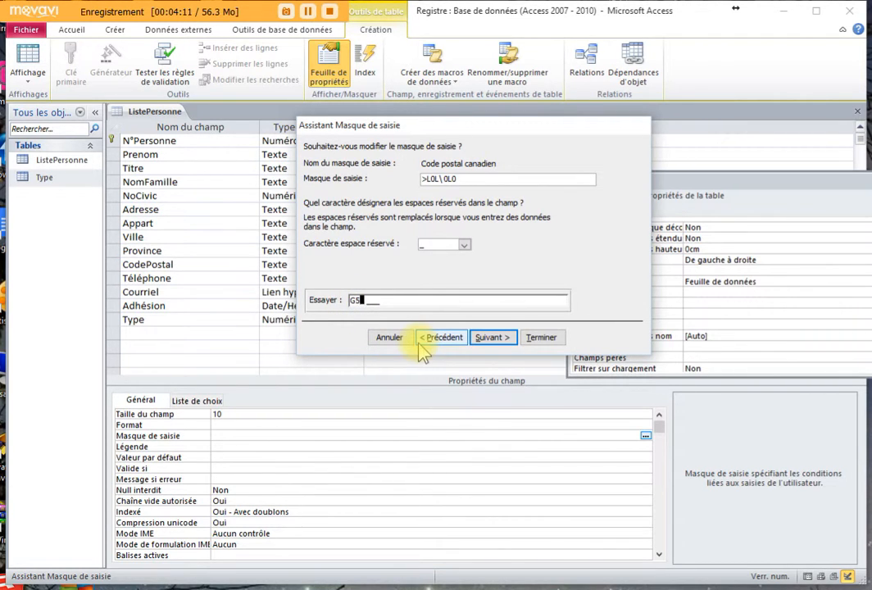
pyautogui.write('G5Y 5B')
pyautogui.press('BackSpace')
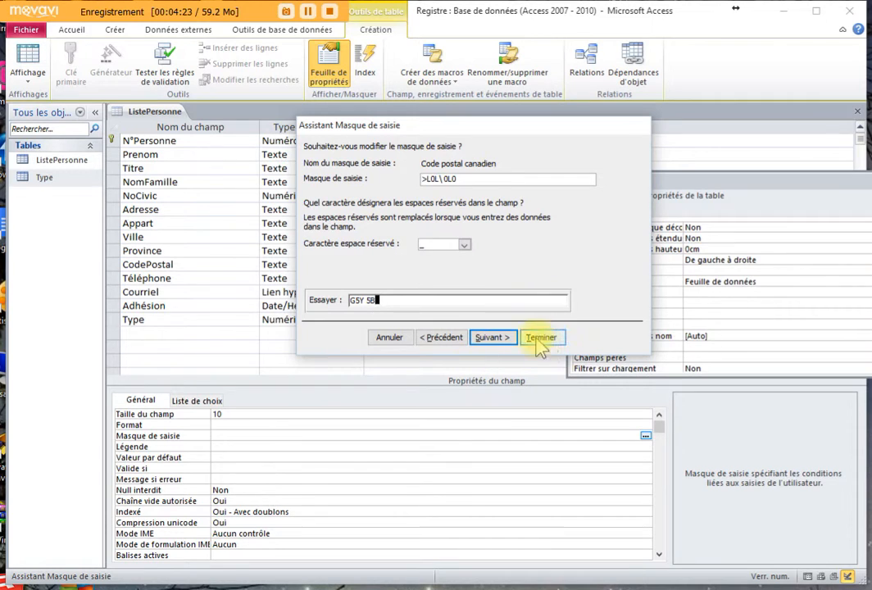
pyautogui.click(495, 341)
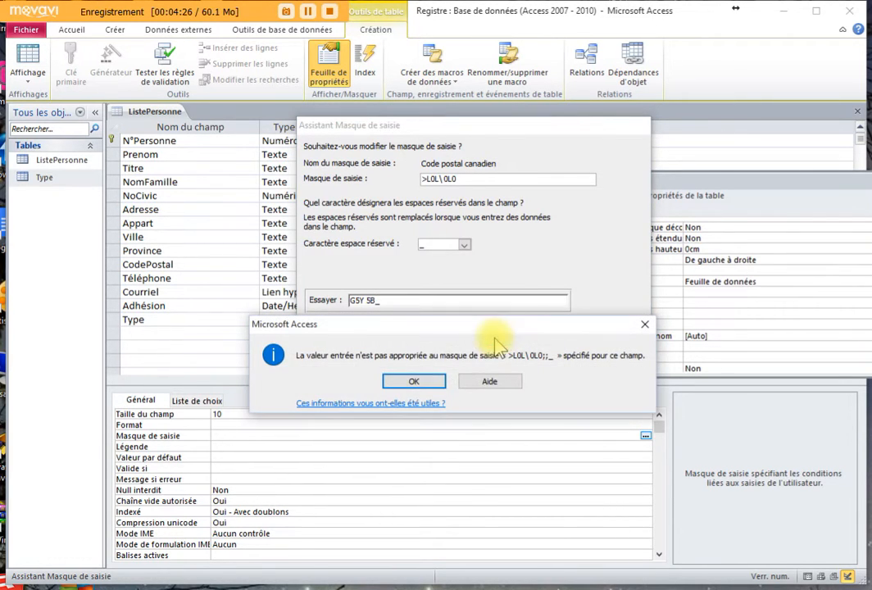
pyautogui.click(417, 381)
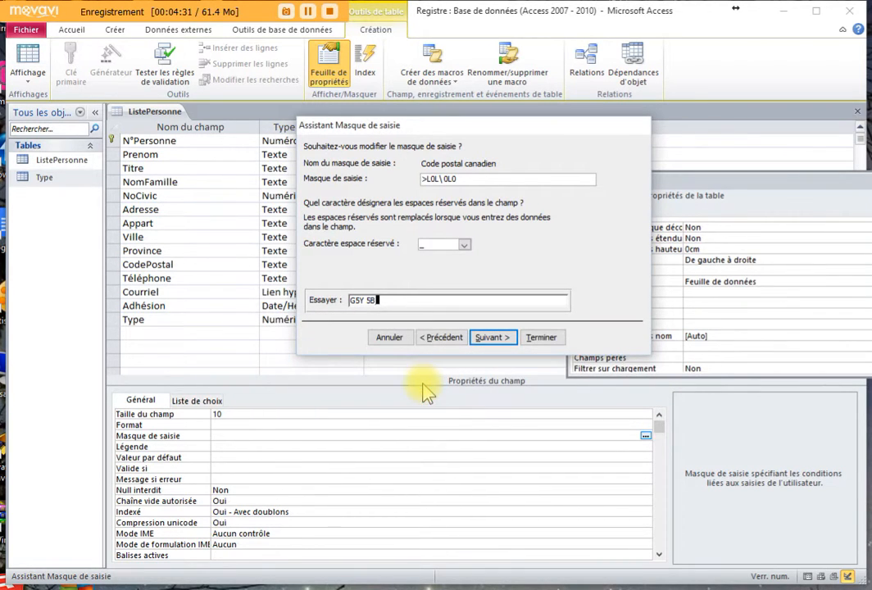
pyautogui.write('7')
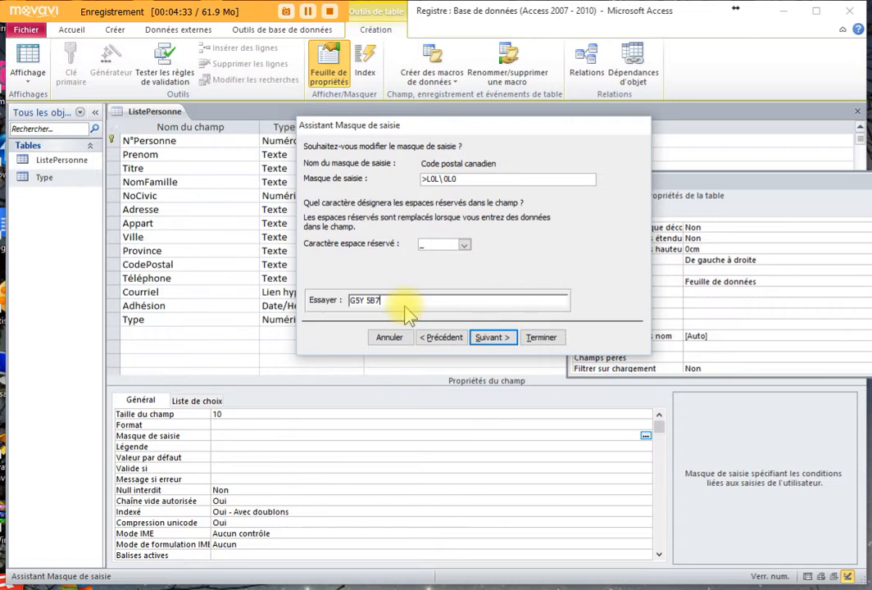
pyautogui.click(493, 337)
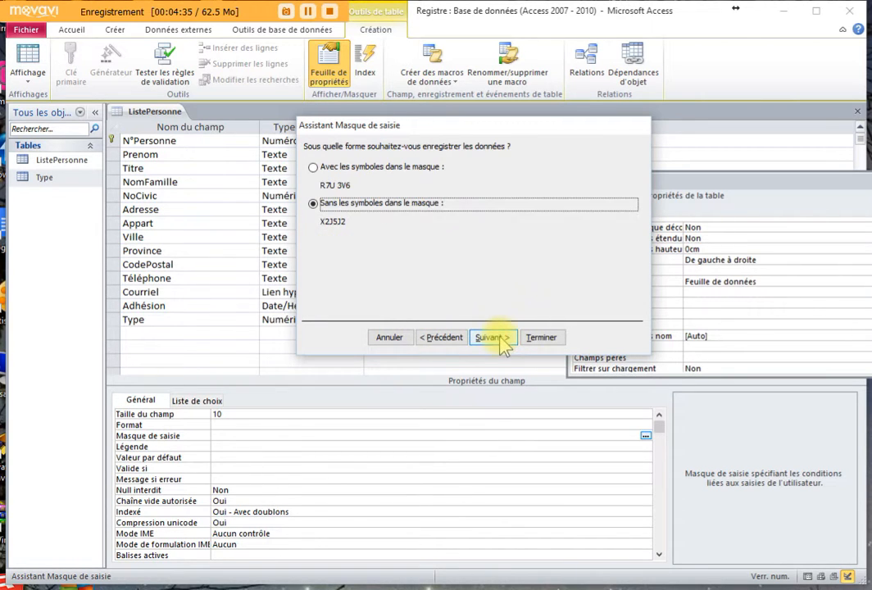
# - Store postal codes with the mask symbols and apply >L0L\ 0L0;0;_ to CodePostal
pyautogui.click(314, 167)
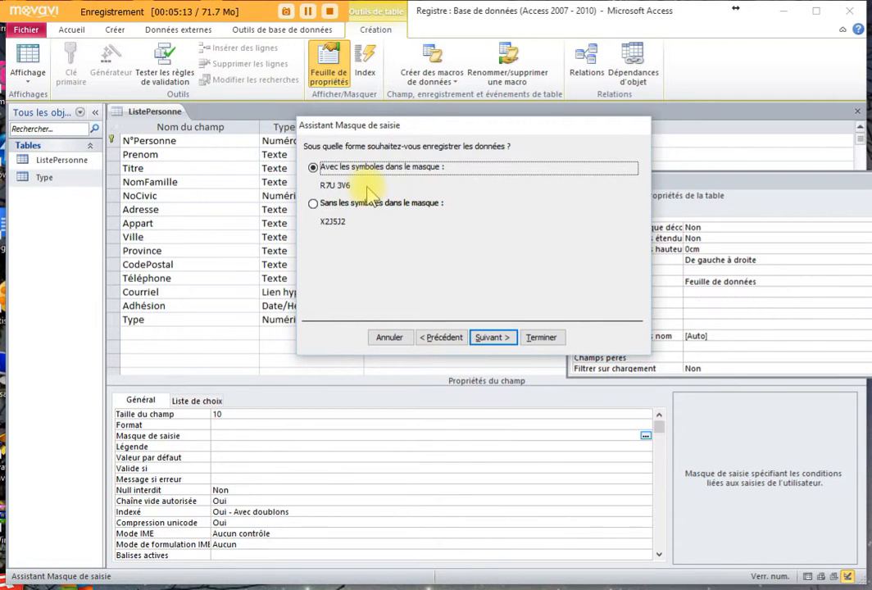
pyautogui.click(492, 338)
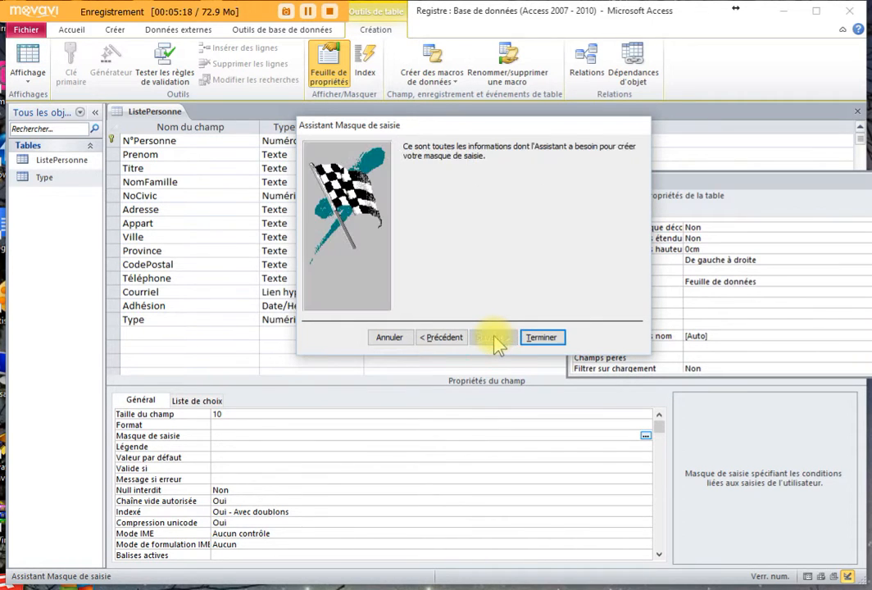
pyautogui.click(545, 337)
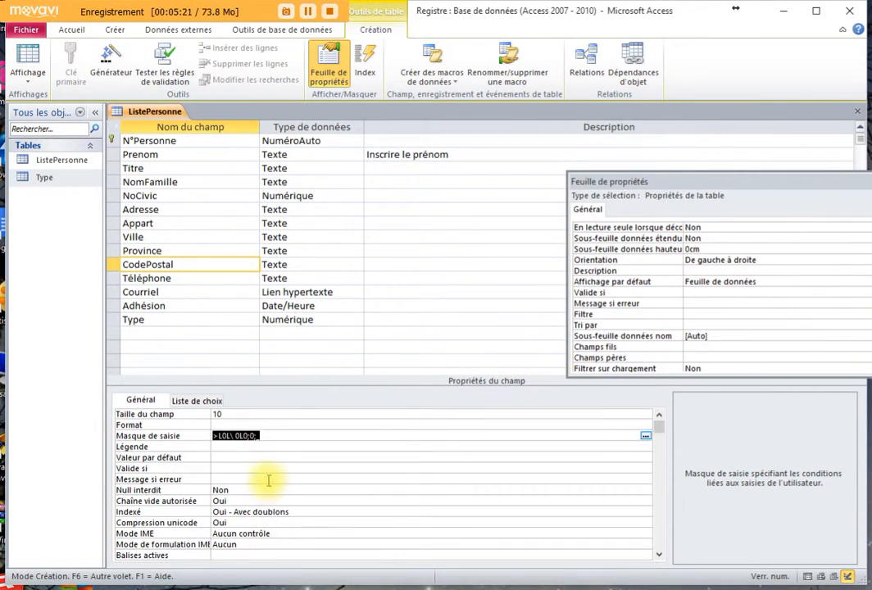
pyautogui.click(273, 435)
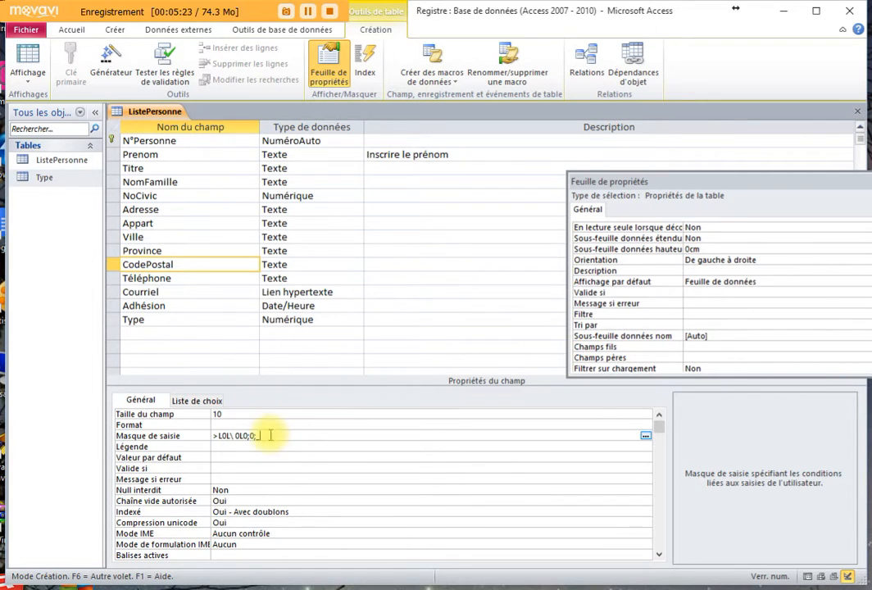
pyautogui.click(204, 437)
pyautogui.click(220, 446)
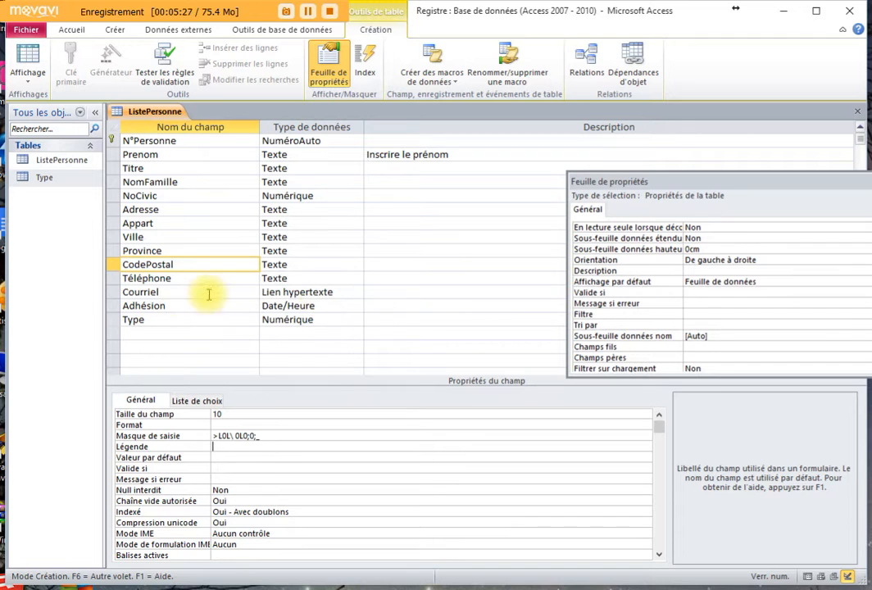
# - Open the Input Mask Wizard for Téléphone and choose the Canadian phone number mask
pyautogui.click(186, 278)
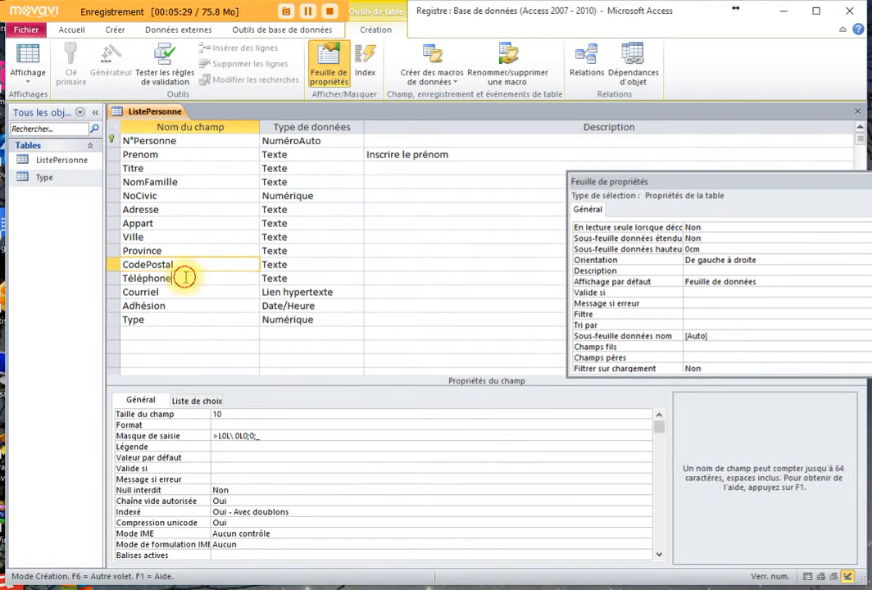
pyautogui.click(219, 437)
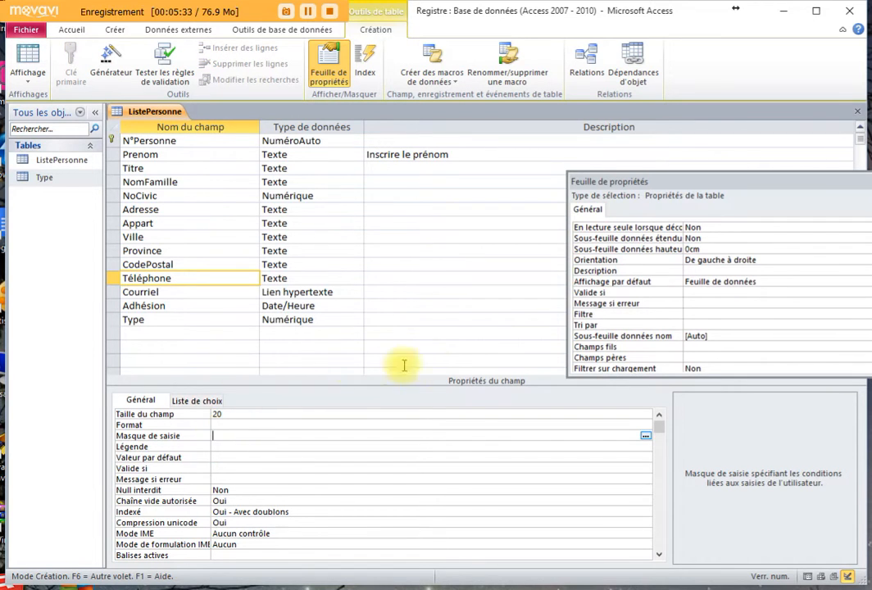
pyautogui.click(645, 436)
pyautogui.click(432, 389)
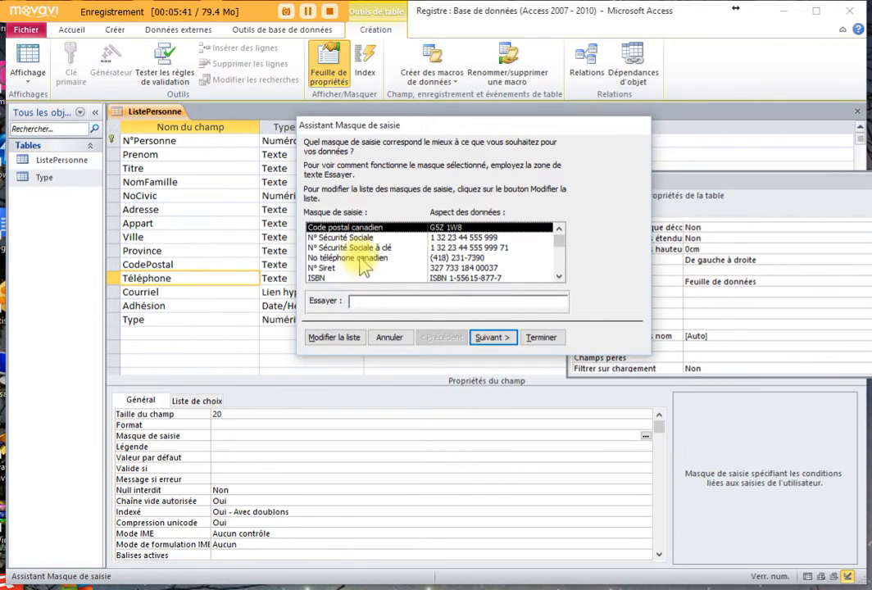
pyautogui.click(361, 258)
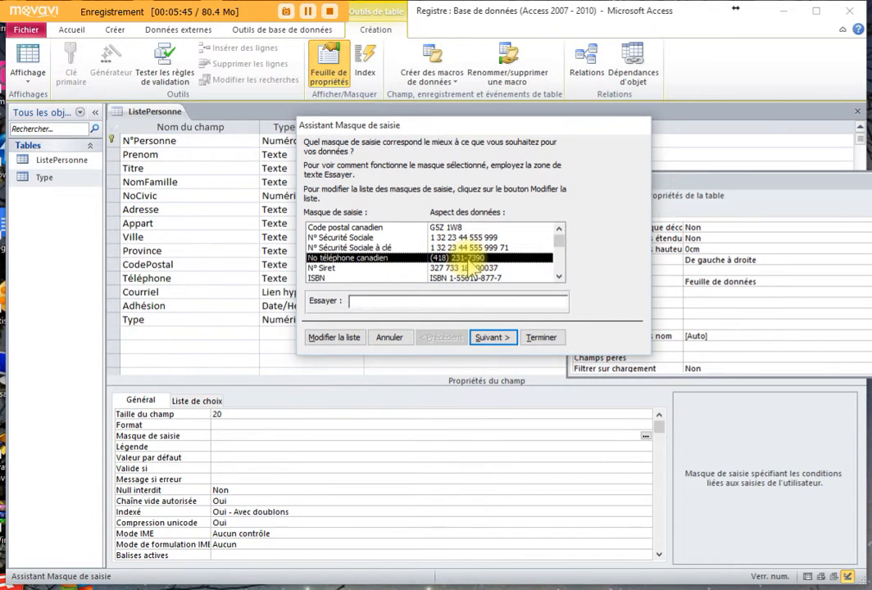
pyautogui.click(504, 338)
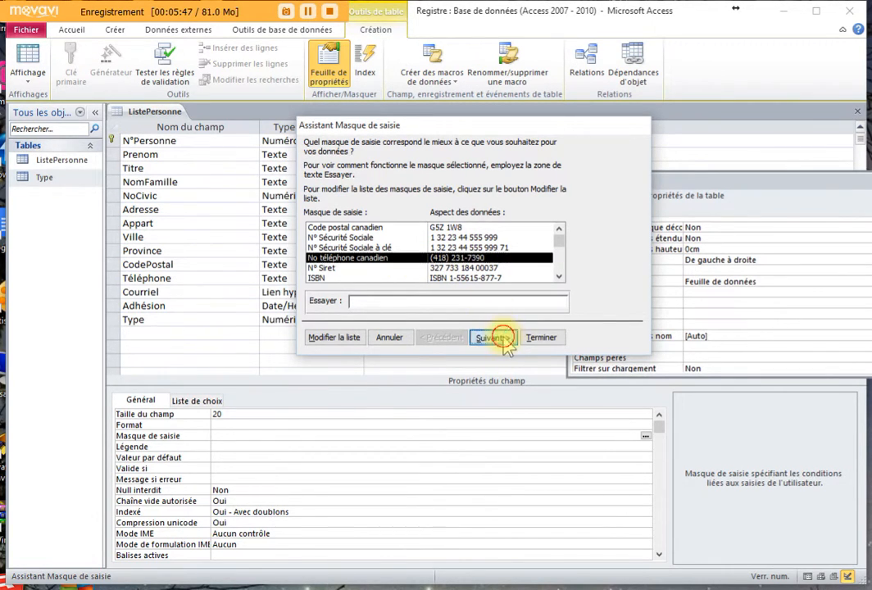
pyautogui.click(494, 179)
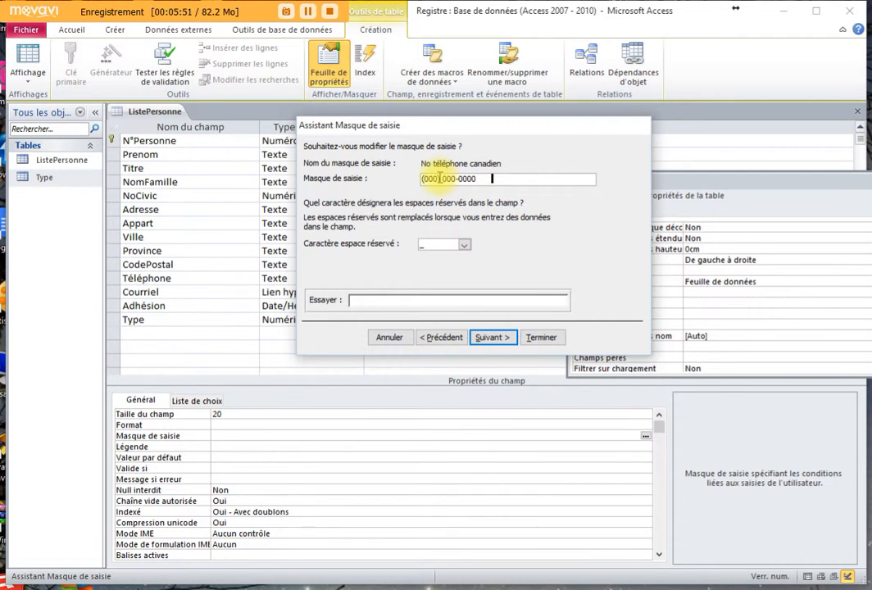
pyautogui.moveTo(443, 177); pyautogui.dragTo(456, 178)
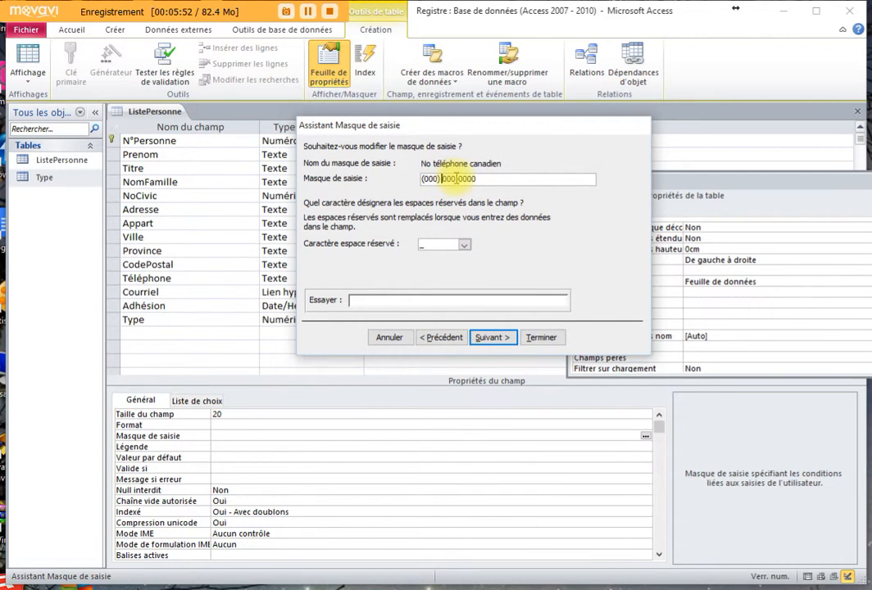
pyautogui.click(454, 178)
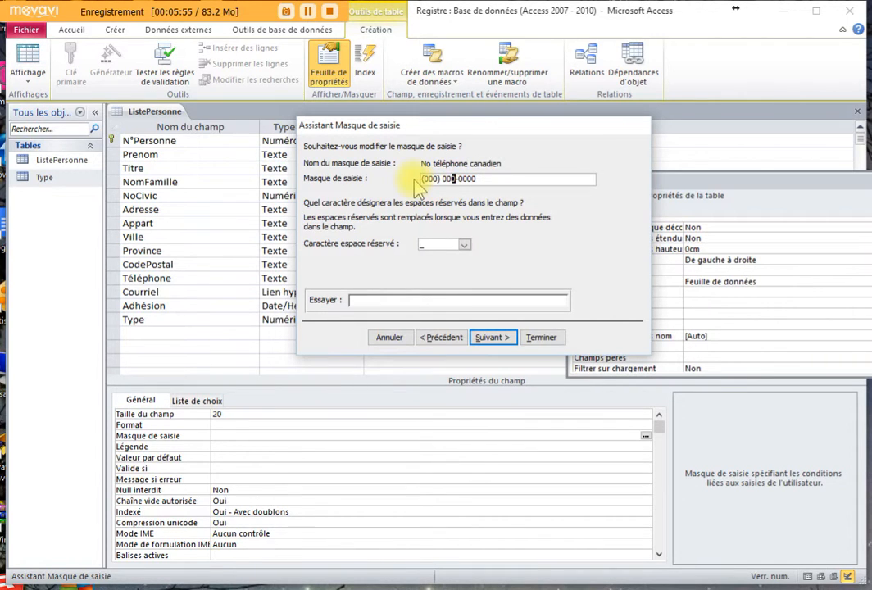
pyautogui.click(460, 179)
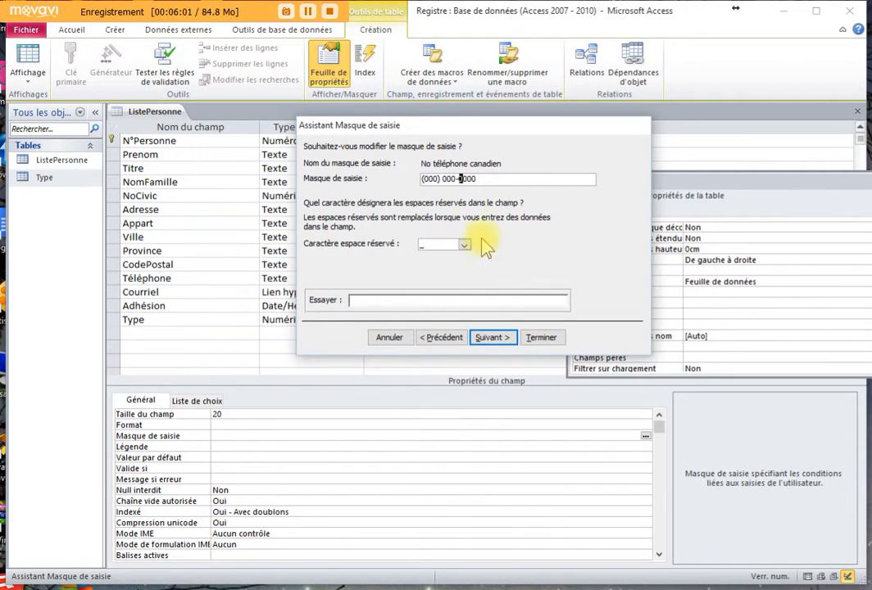
pyautogui.click(490, 337)
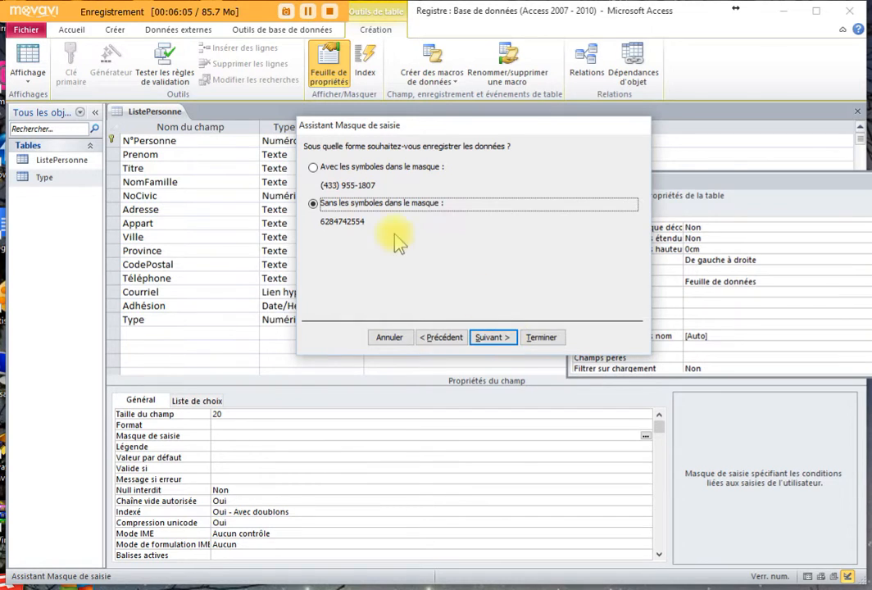
pyautogui.click(315, 167)
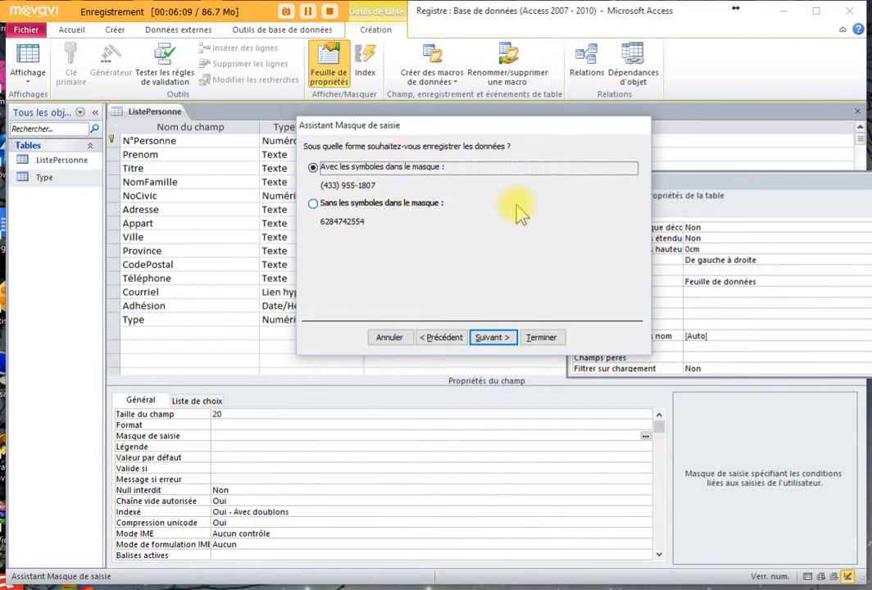
pyautogui.click(497, 340)
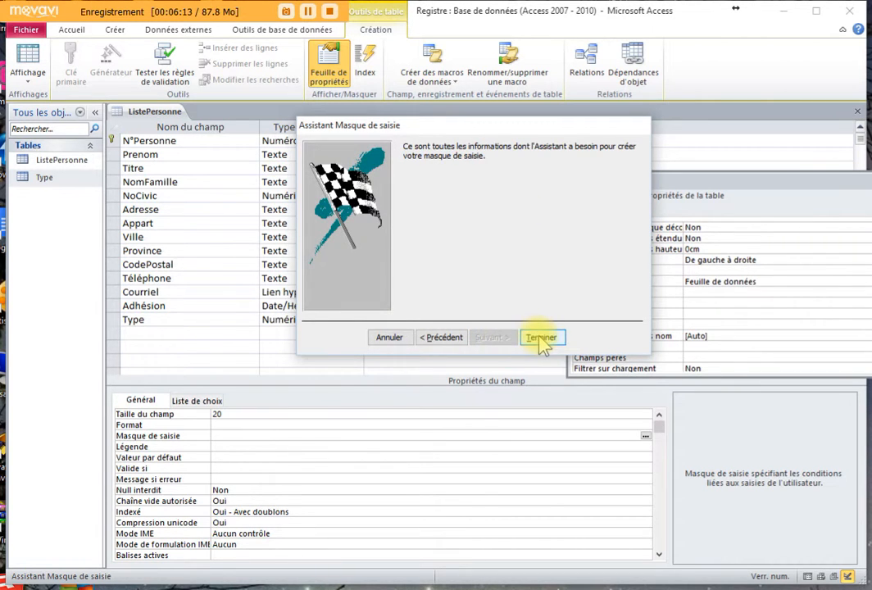
pyautogui.click(541, 338)
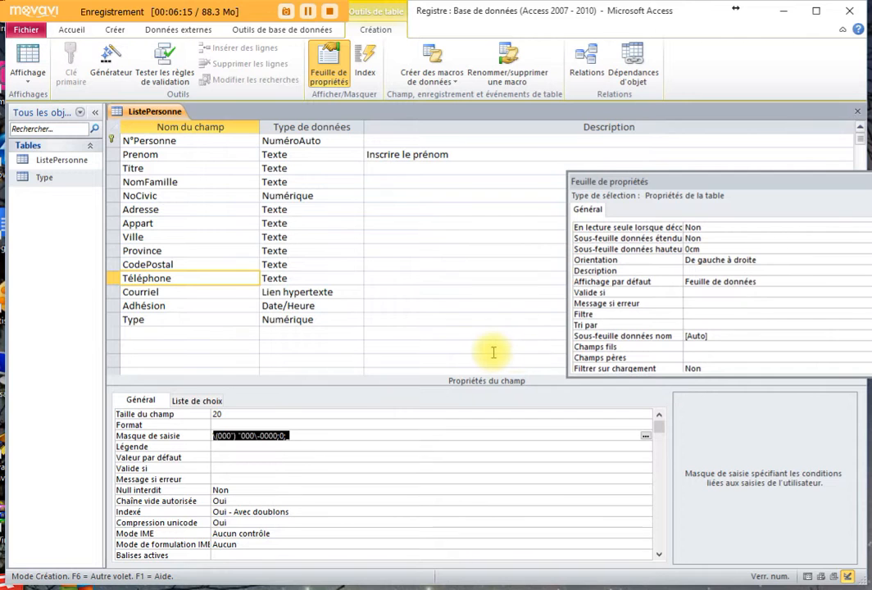
pyautogui.click(177, 306)
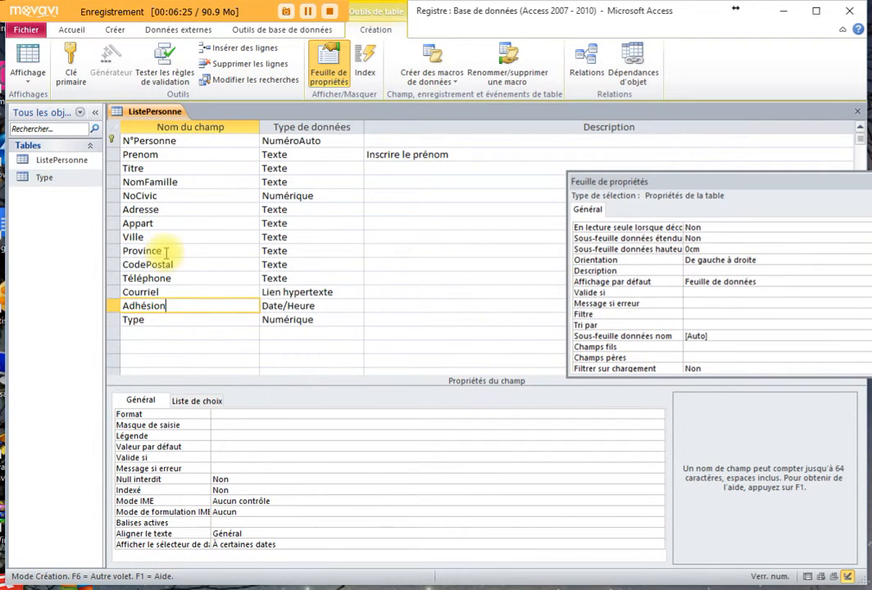
# - Save the table, return to datasheet view, and check record 3's mask-formatted postal code
pyautogui.click(30, 67)
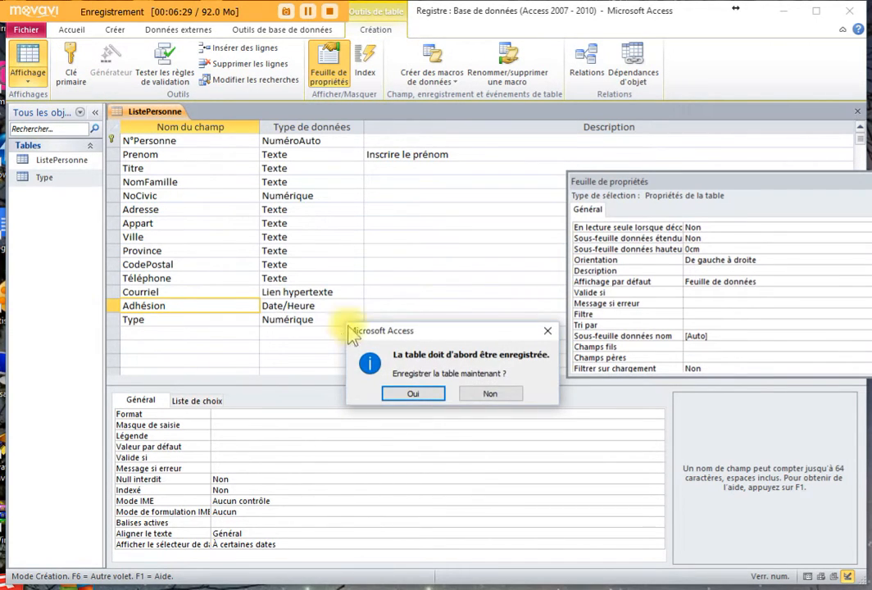
pyautogui.click(428, 396)
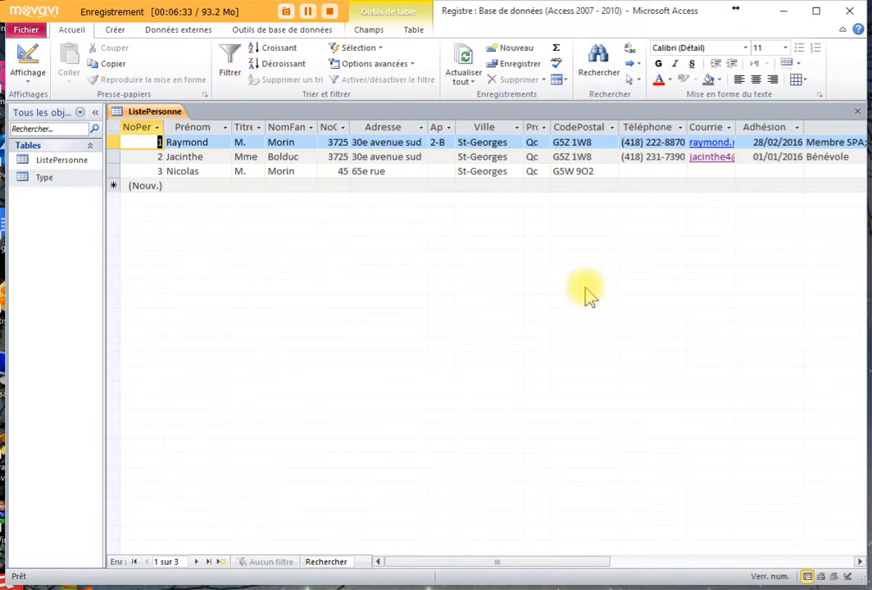
pyautogui.click(607, 171)
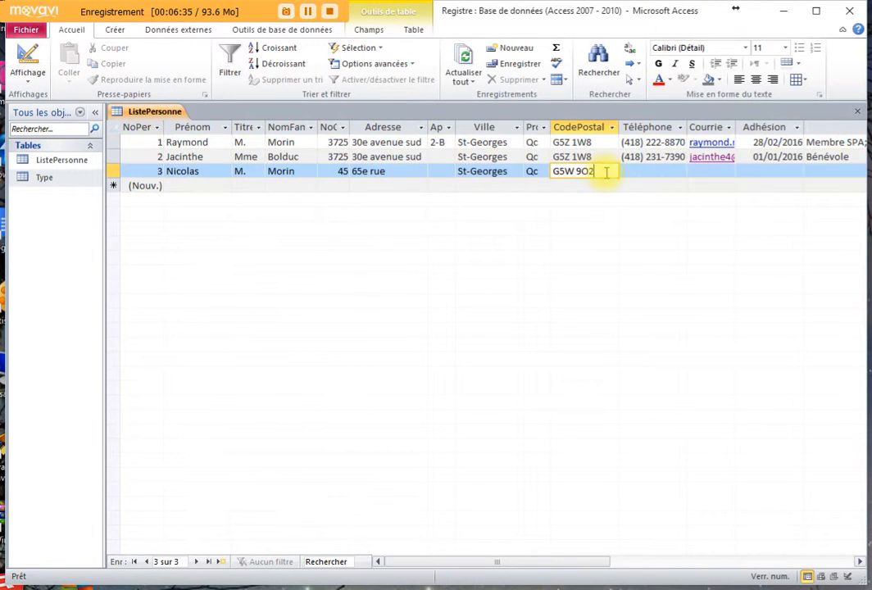
pyautogui.click(567, 175)
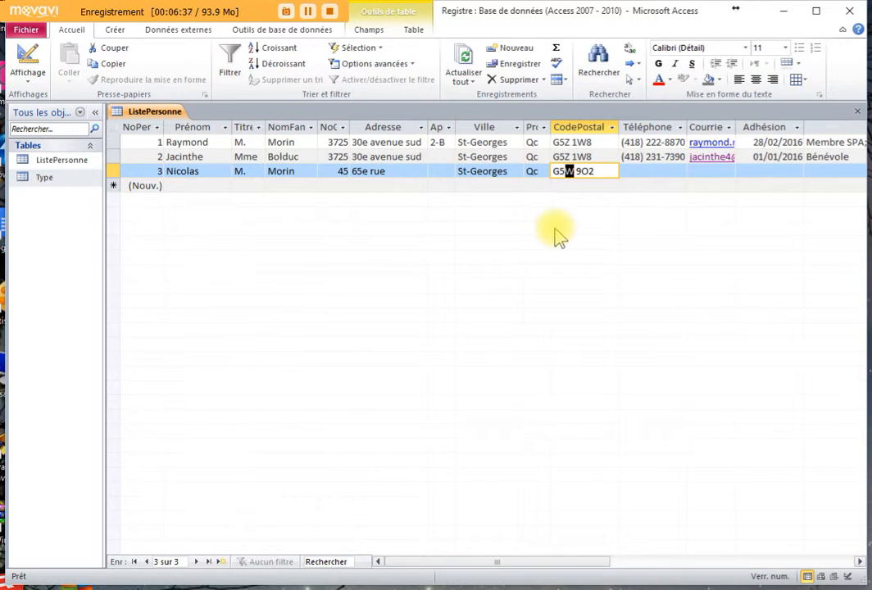
pyautogui.click(604, 173)
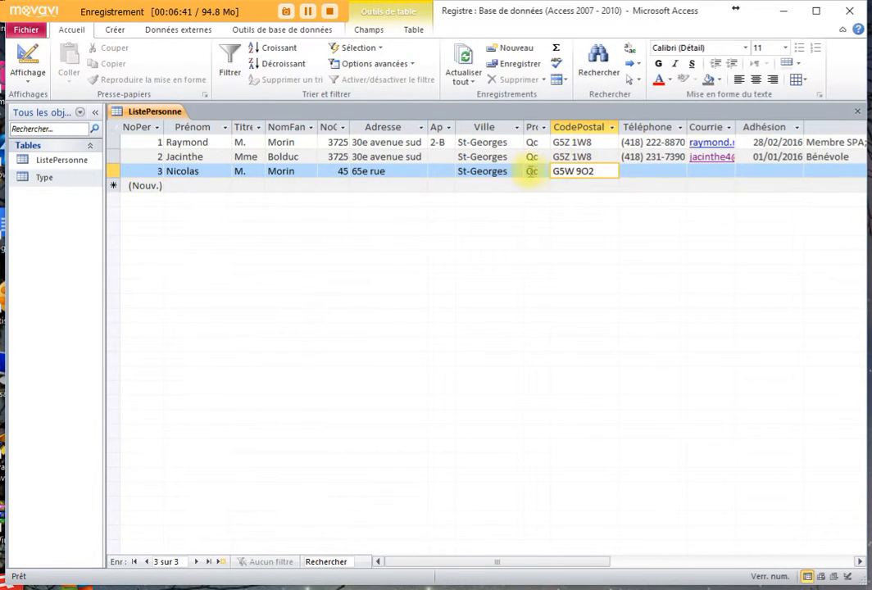
pyautogui.click(506, 171)
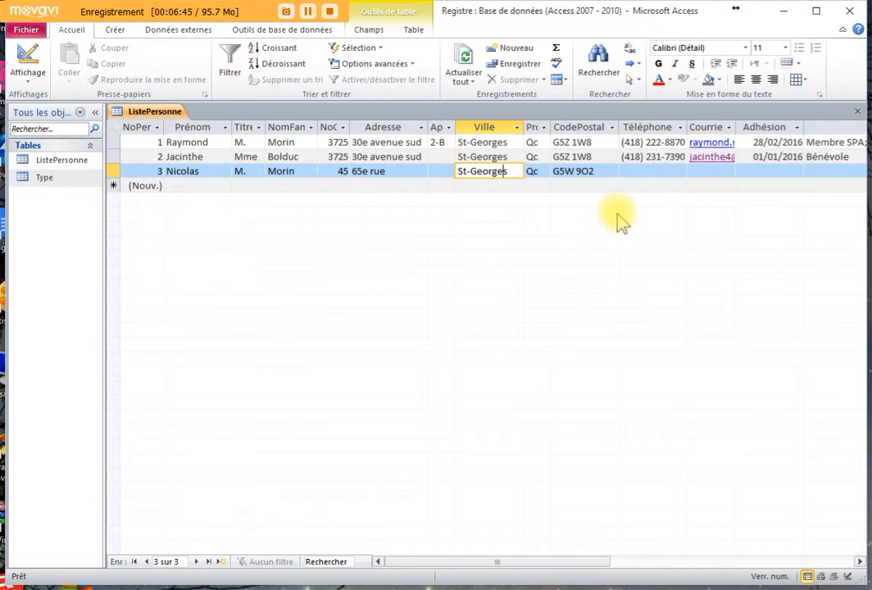
pyautogui.click(599, 170)
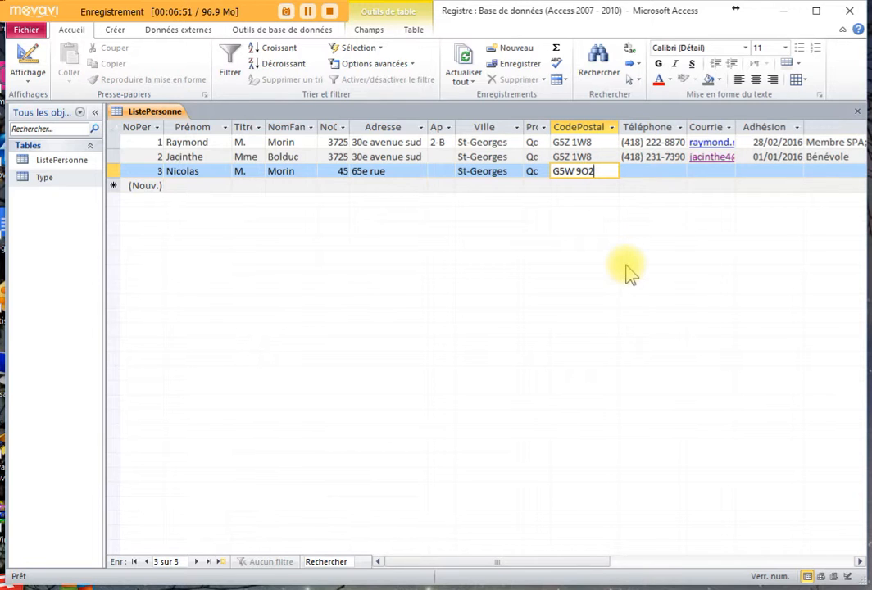
pyautogui.click(658, 142)
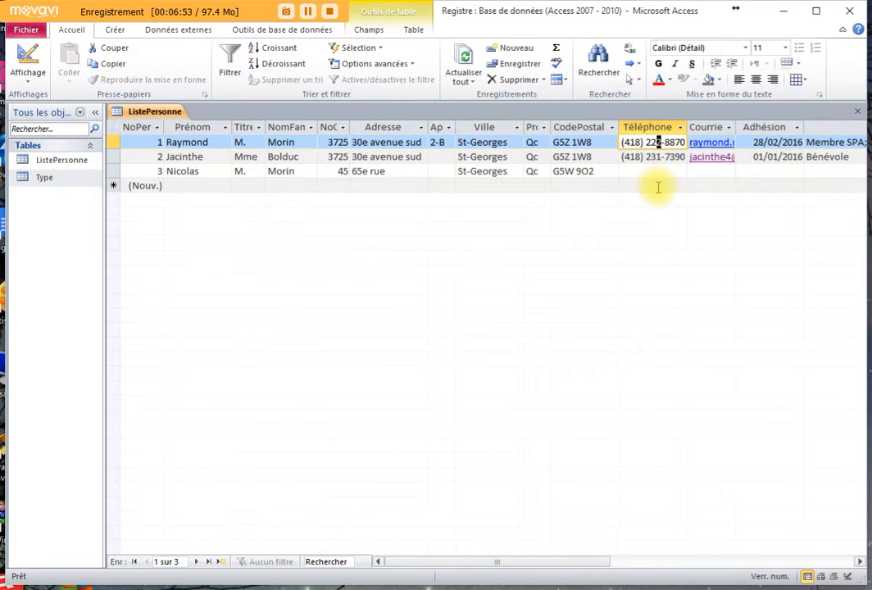
pyautogui.click(578, 172)
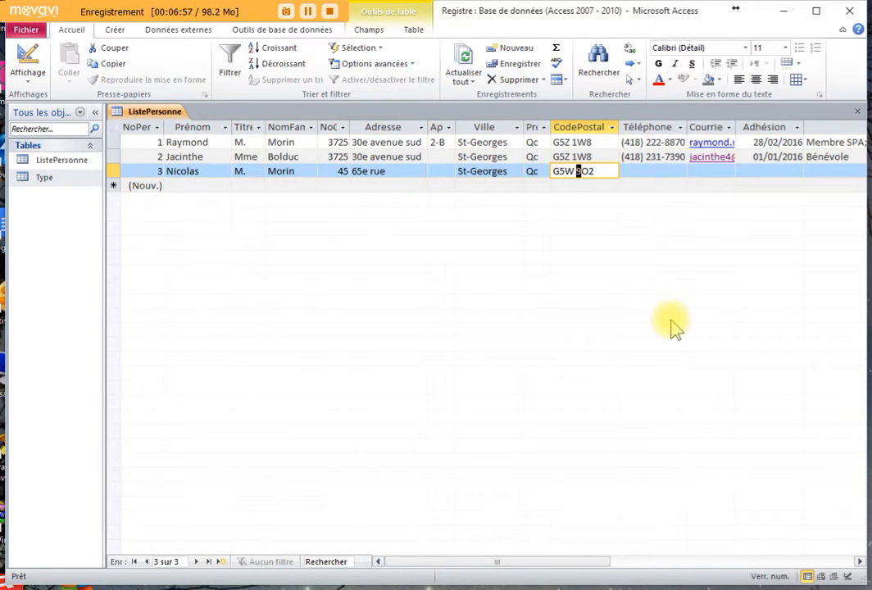
pyautogui.press('Tab')
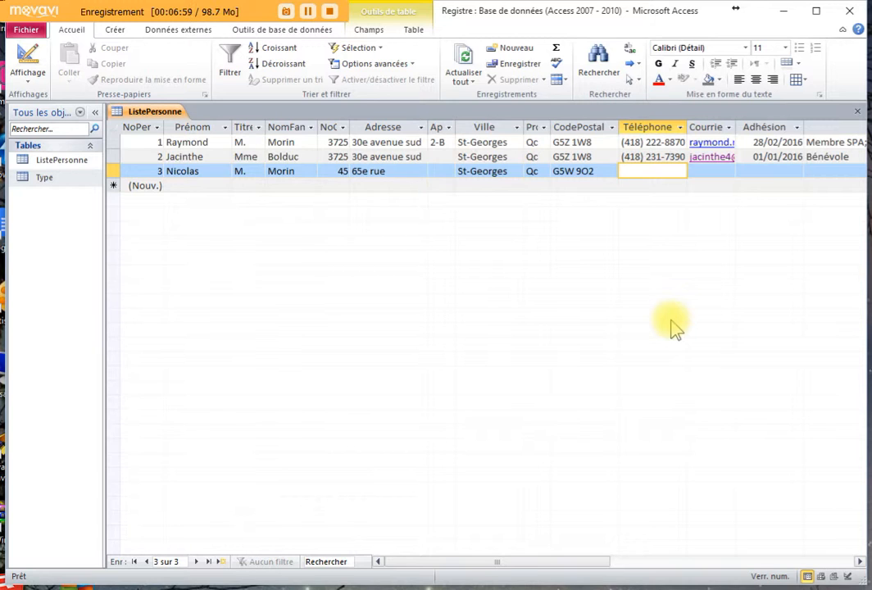
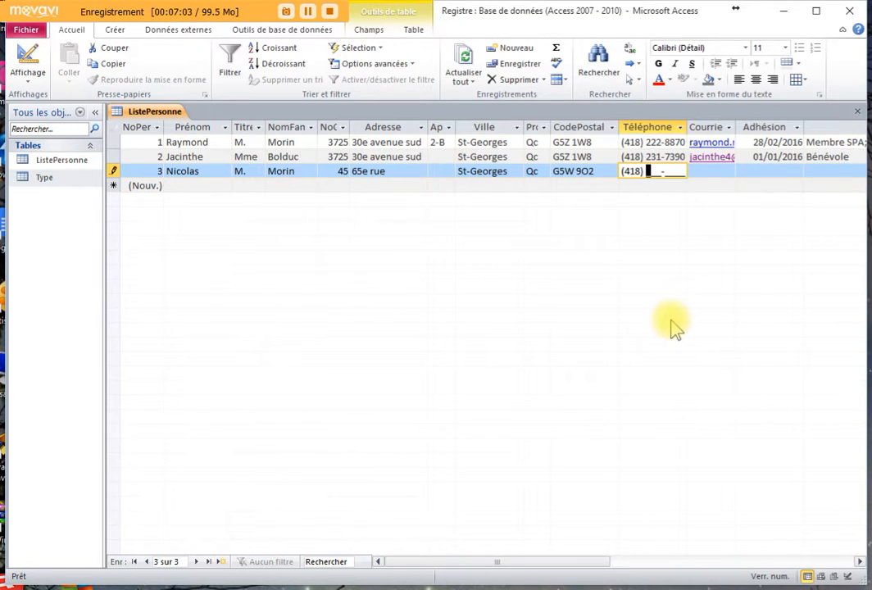
# - Enter record 3's phone number through the mask, then clear the rejected membership date 12016
pyautogui.press('Tab')
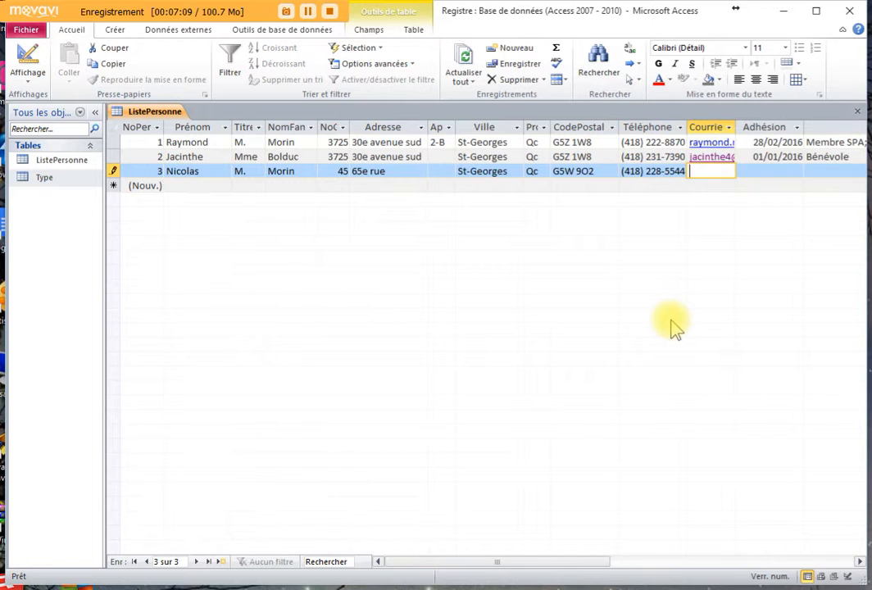
pyautogui.press('Tab')
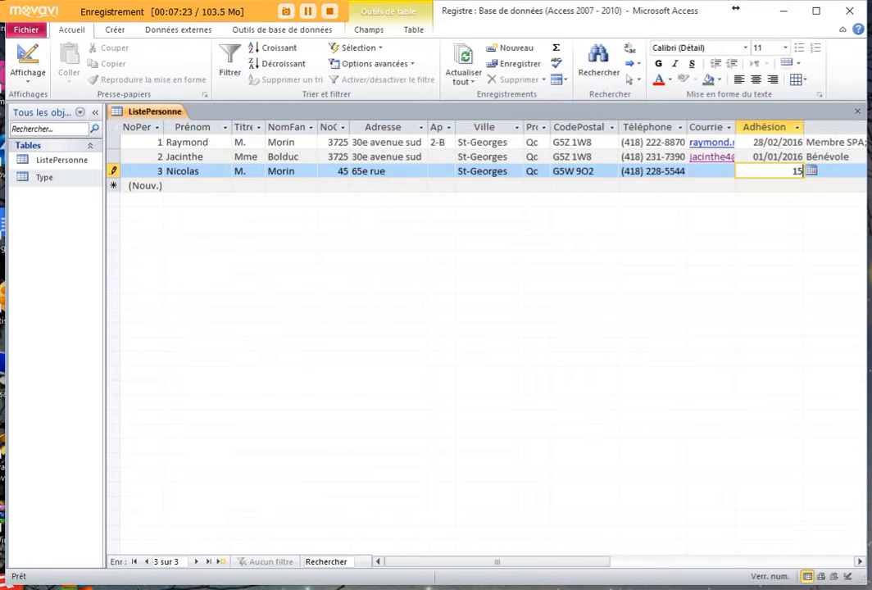
pyautogui.write('12016')
pyautogui.press('Return')
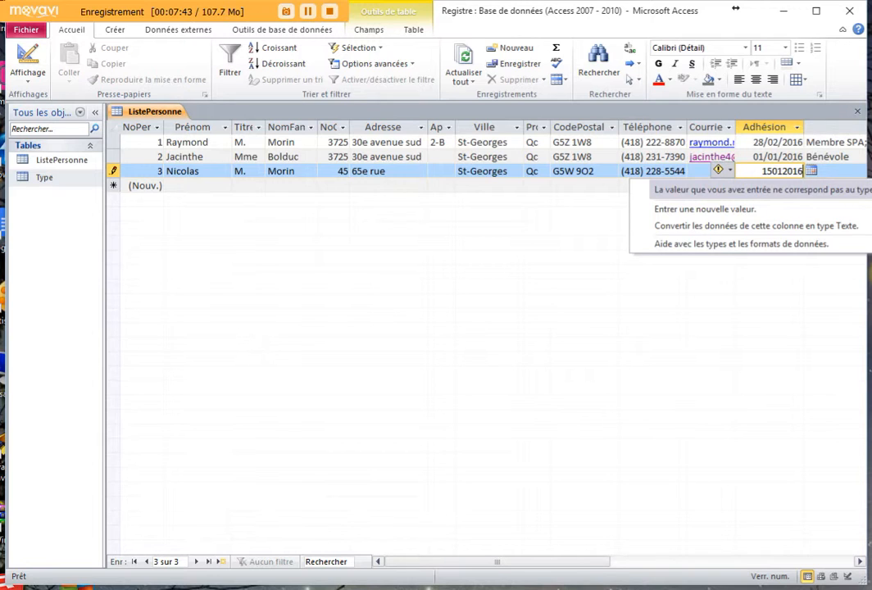
pyautogui.press('Escape')
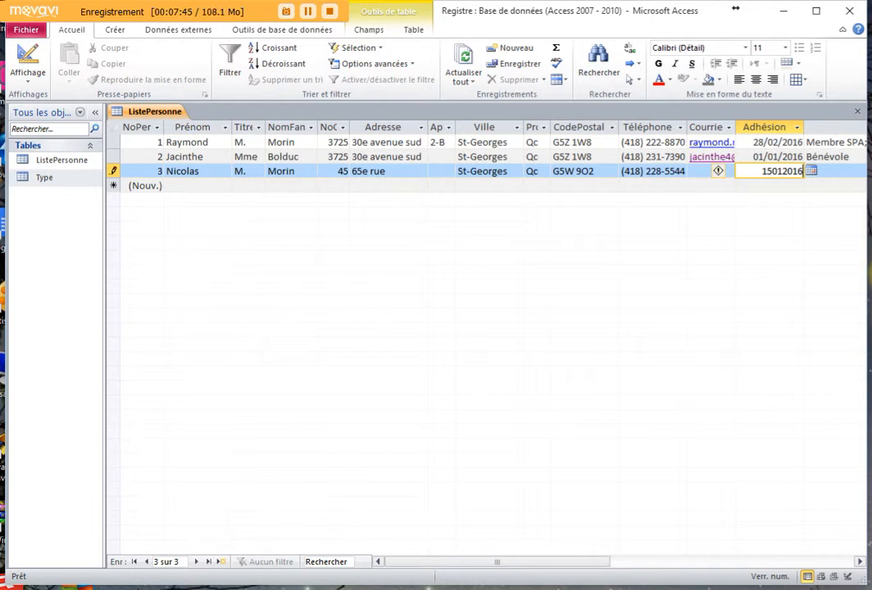
pyautogui.press('Escape')
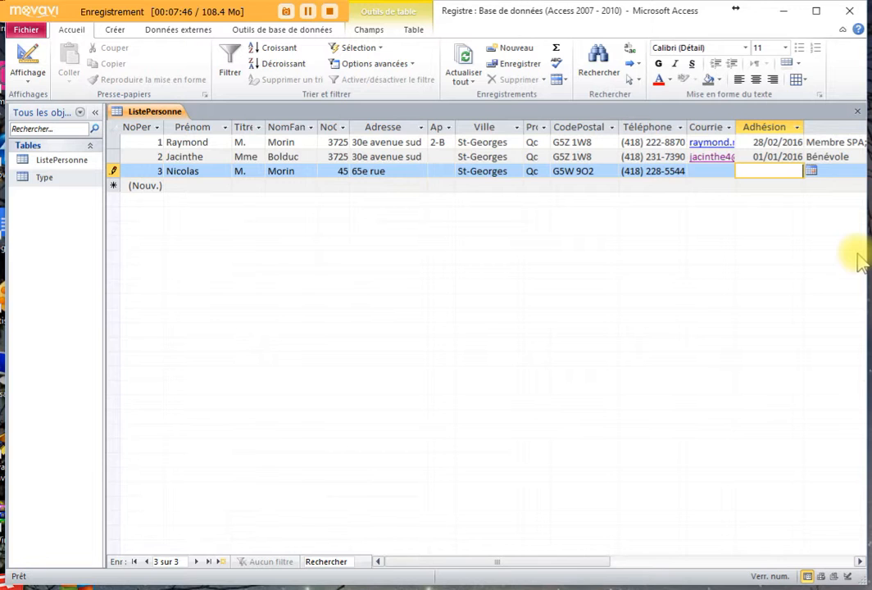
# - Enter 15/01/2016 as record 3's Adhésion date, confirm it in the date picker, and save the record
pyautogui.click(811, 171)
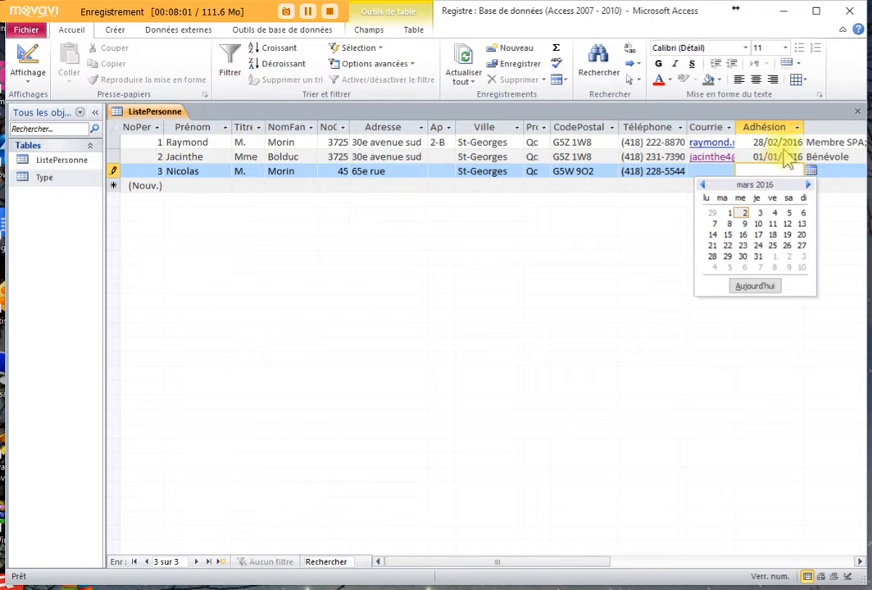
pyautogui.click(753, 170)
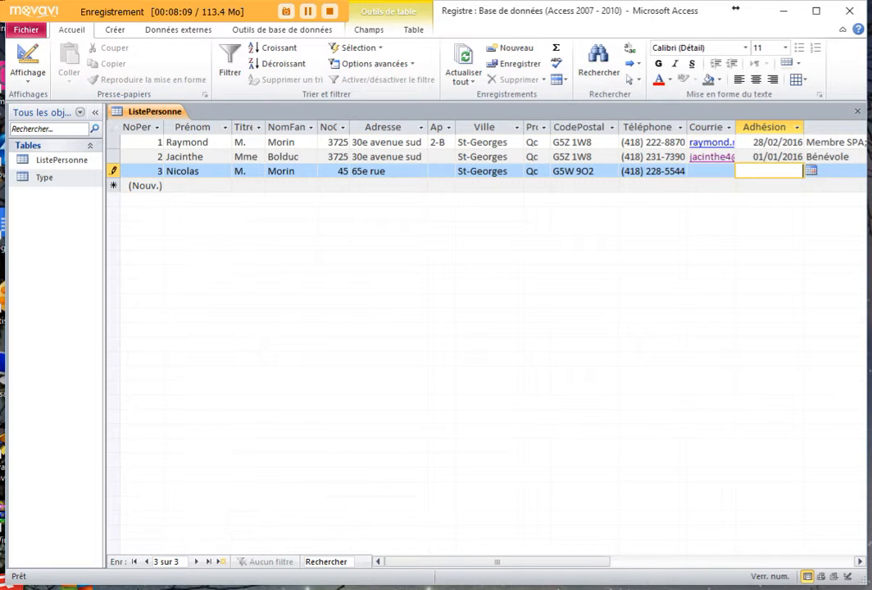
pyautogui.write('15/01/2016')
pyautogui.press('Tab')
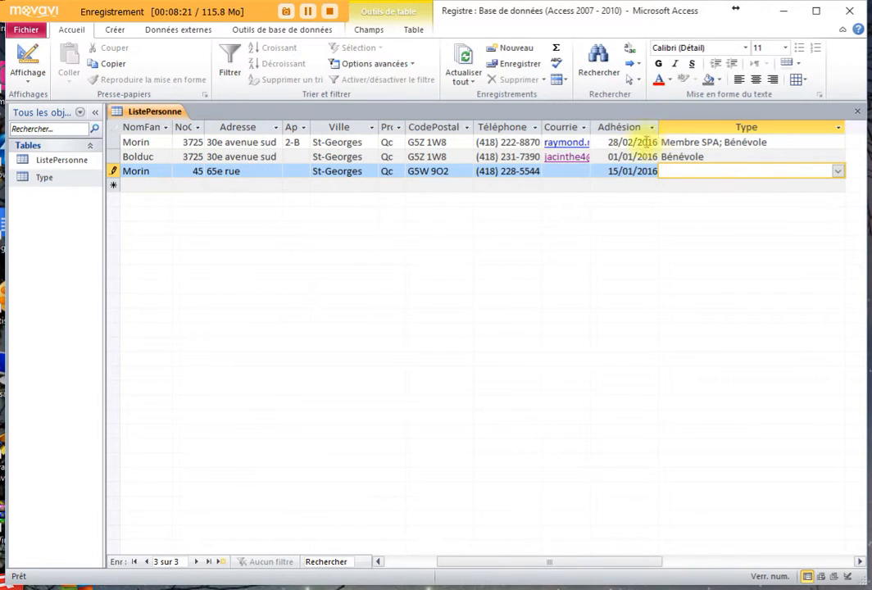
pyautogui.click(627, 172)
pyautogui.click(666, 172)
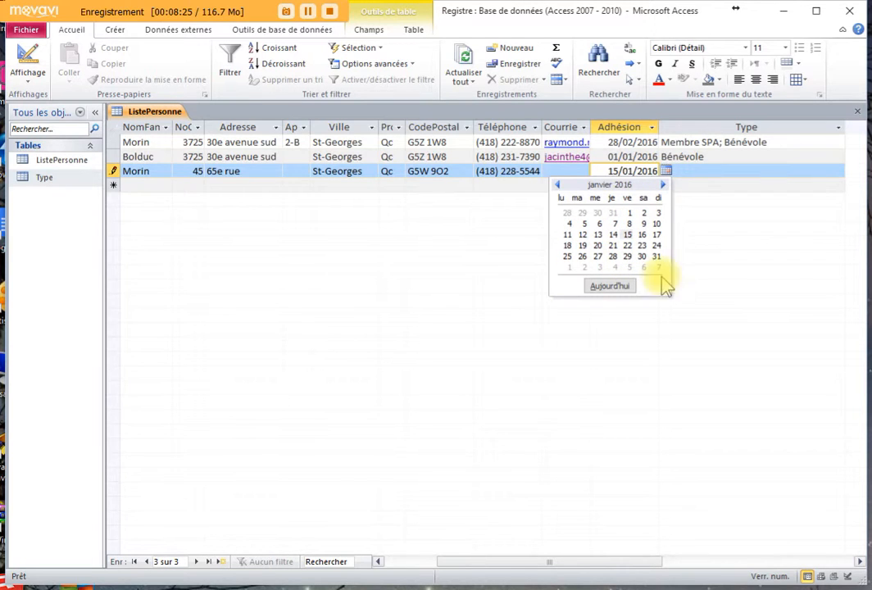
pyautogui.click(608, 168)
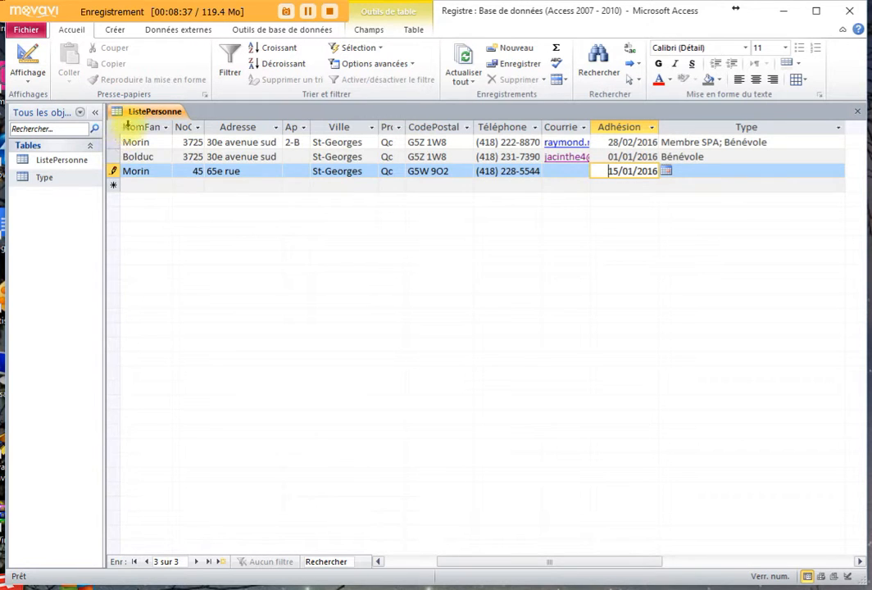
pyautogui.click(112, 171)
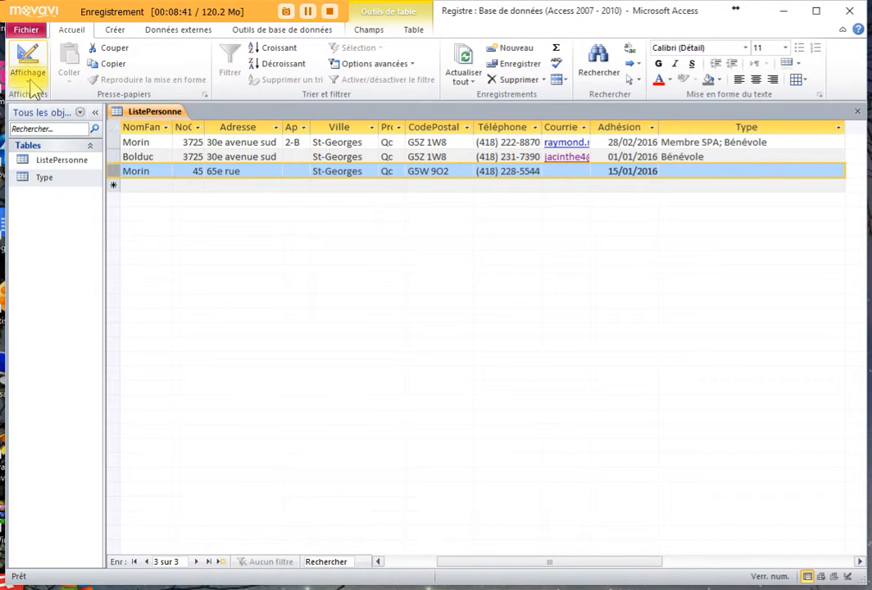
# - In design view, pick the 'Date, abrégé' mask for the Adhésion field in the Input Mask wizard
pyautogui.click(33, 86)
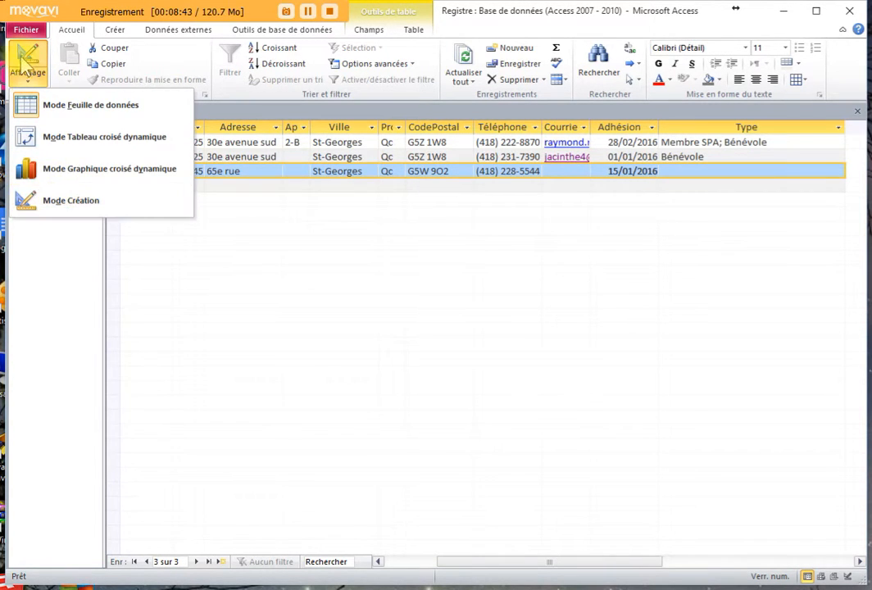
pyautogui.click(28, 51)
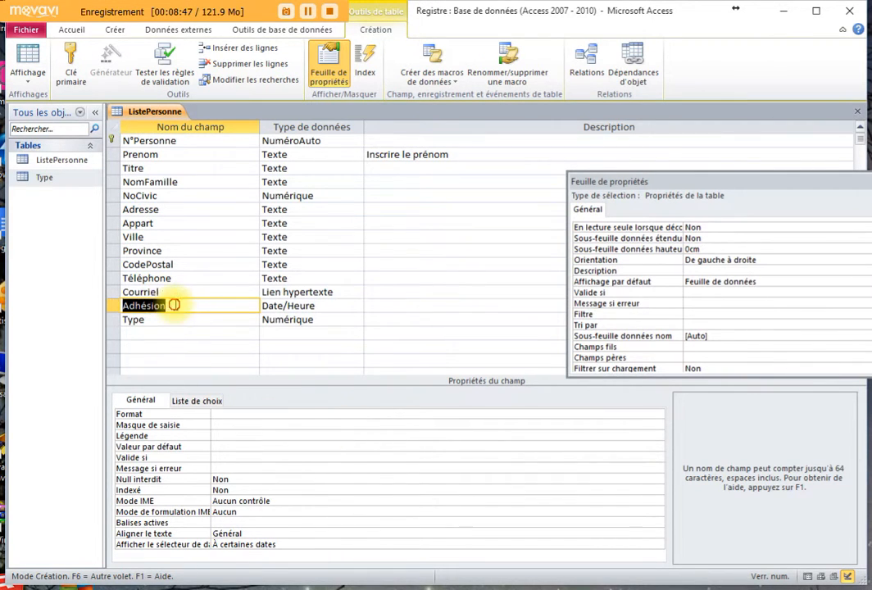
pyautogui.click(174, 305)
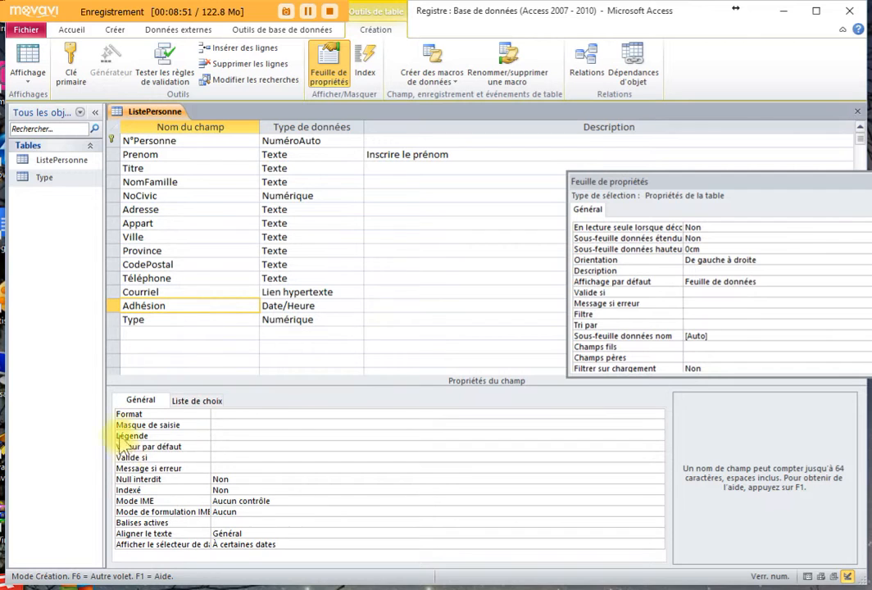
pyautogui.click(217, 424)
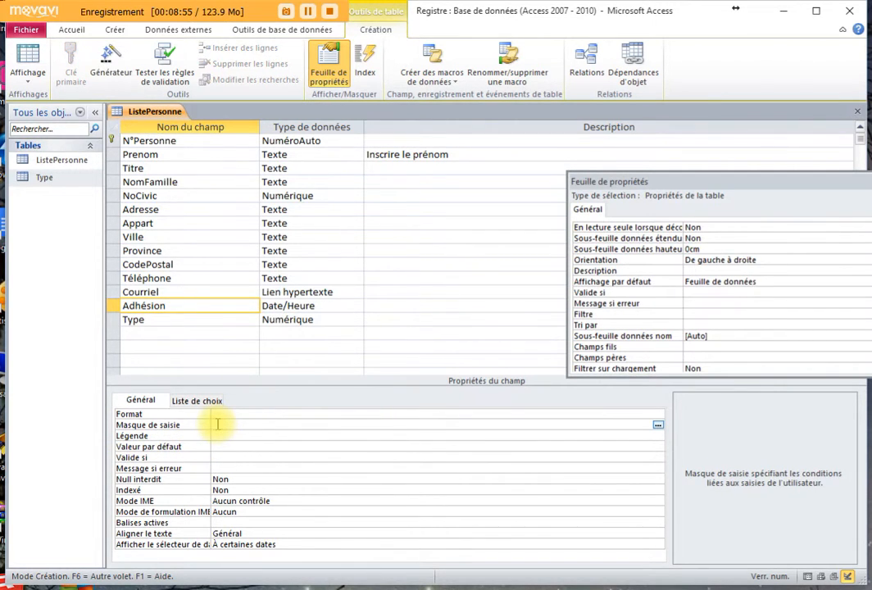
pyautogui.click(658, 426)
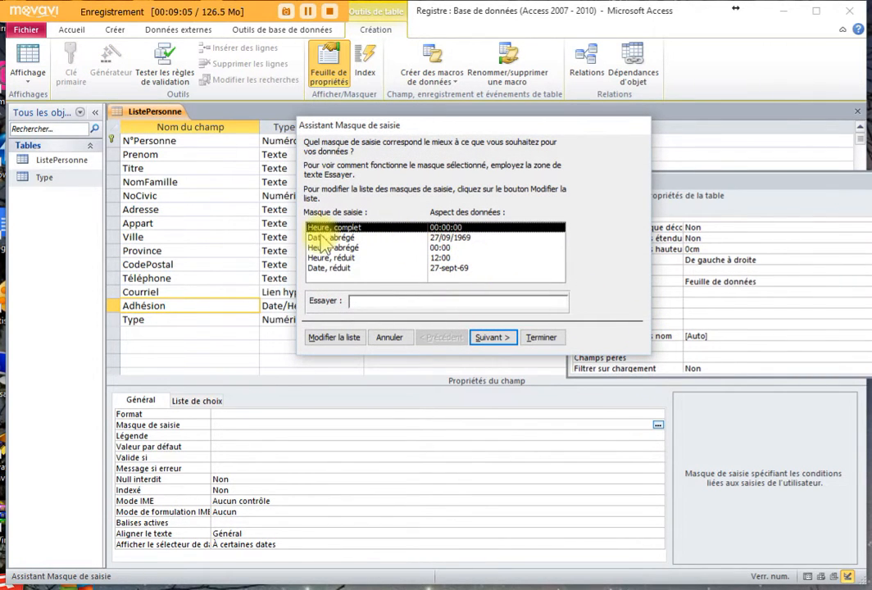
pyautogui.click(382, 238)
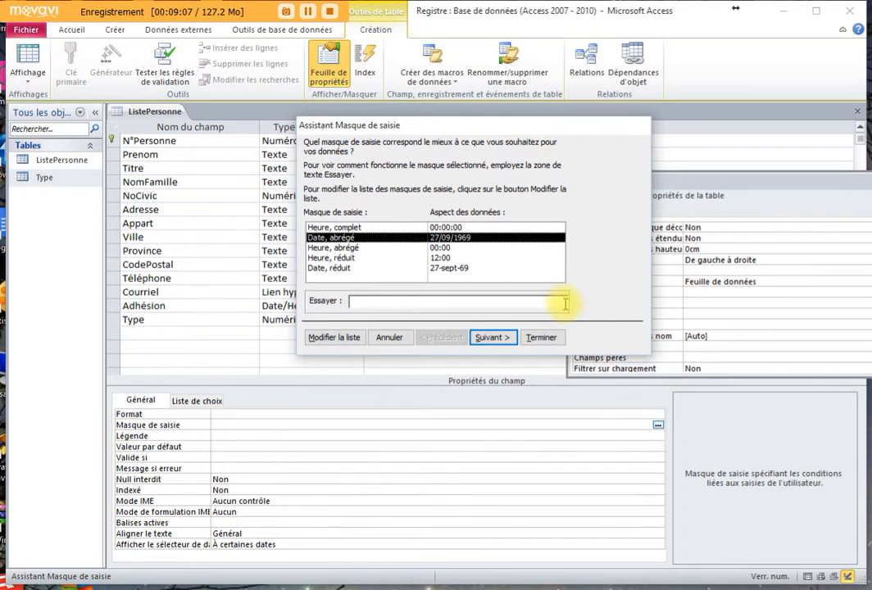
# - Finish the wizard to apply mask 00/00/0000;0;_, check it, and return to the datasheet
pyautogui.click(496, 336)
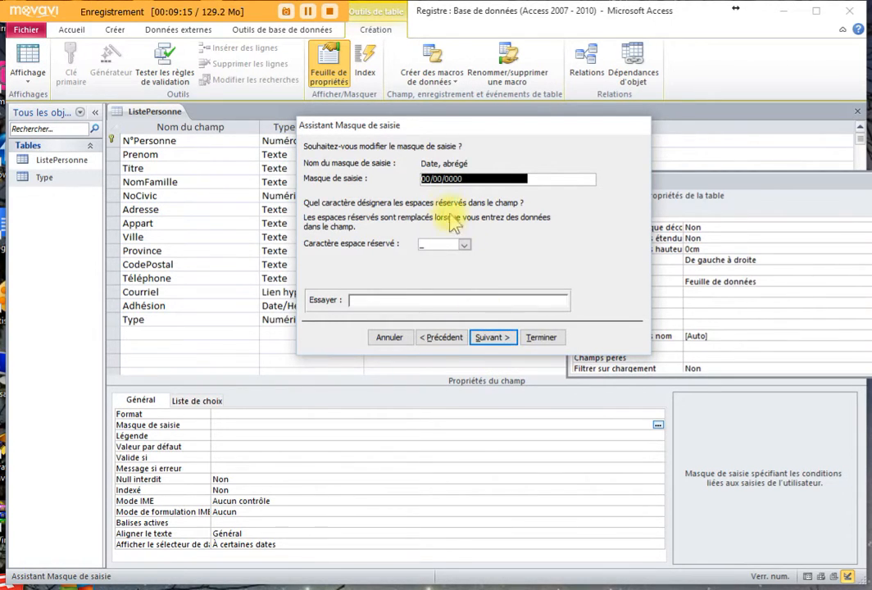
pyautogui.click(424, 179)
pyautogui.click(470, 178)
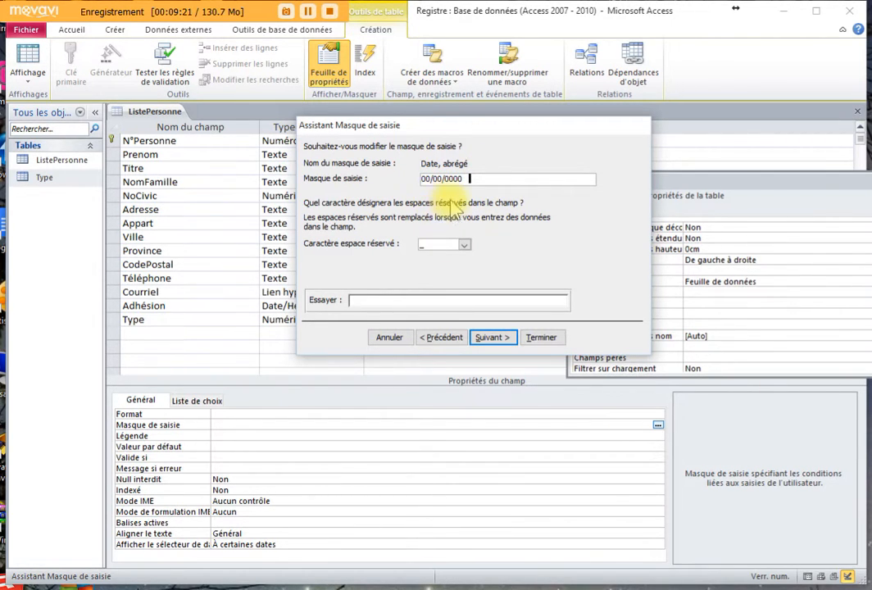
pyautogui.click(496, 340)
pyautogui.click(541, 337)
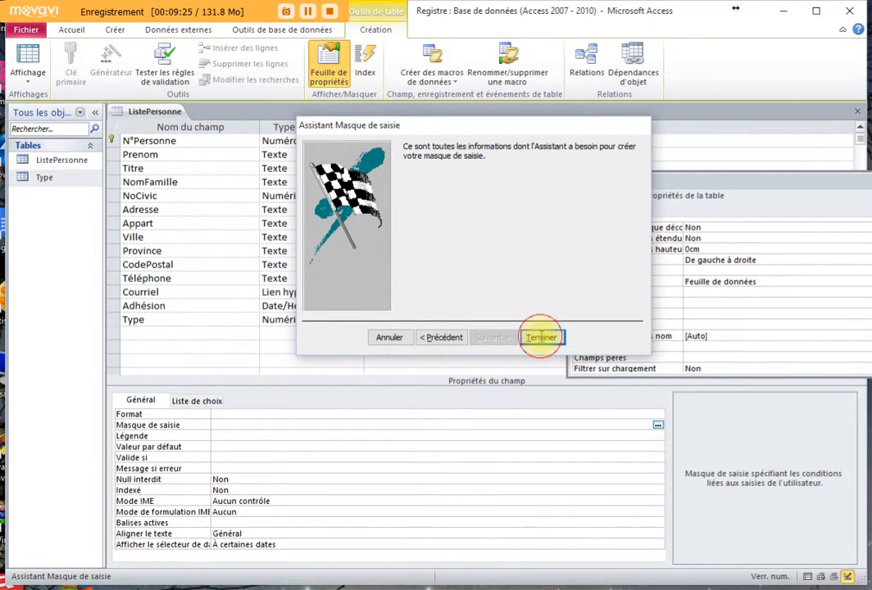
pyautogui.click(290, 433)
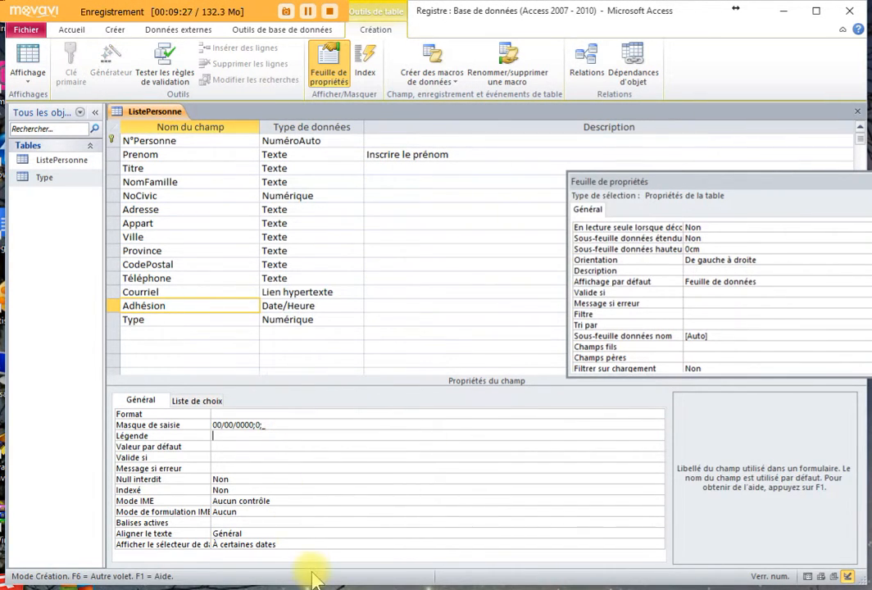
pyautogui.click(267, 426)
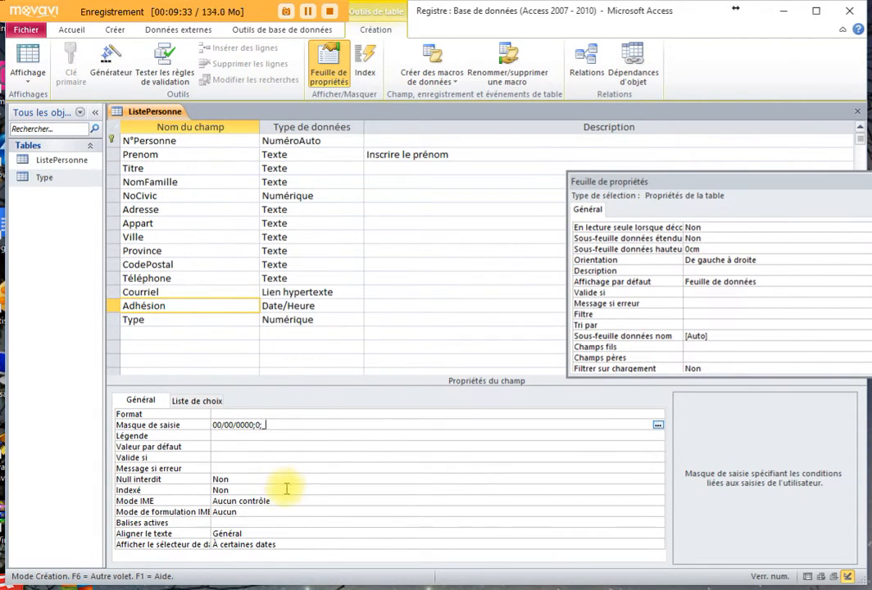
pyautogui.click(254, 435)
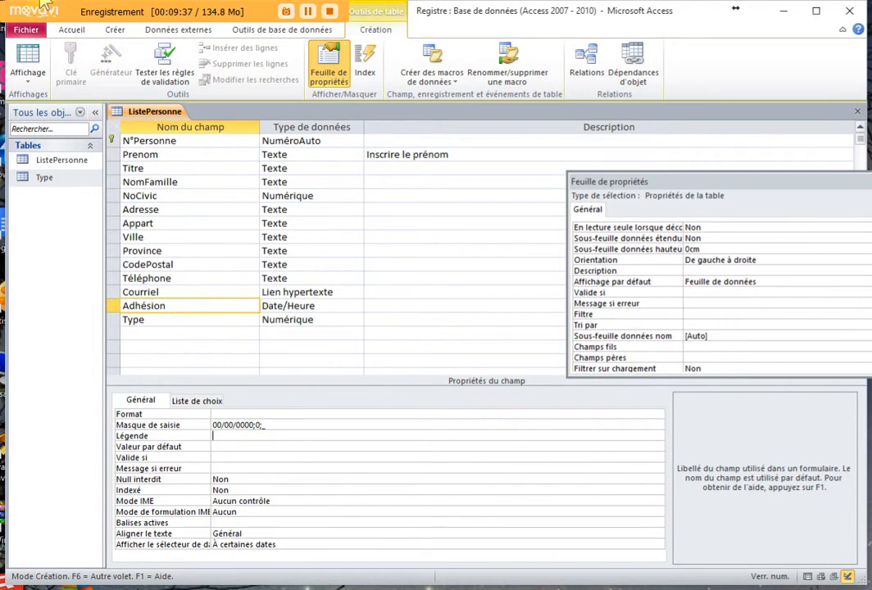
pyautogui.click(29, 58)
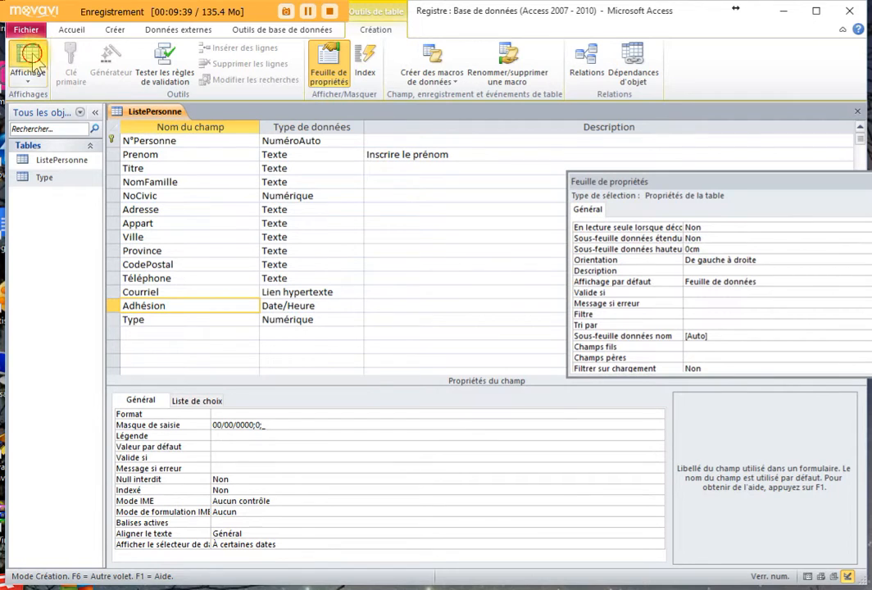
# - Save the table, enter Véronique as the new fourth record's first name, and move Prénom after Titre
pyautogui.click(422, 395)
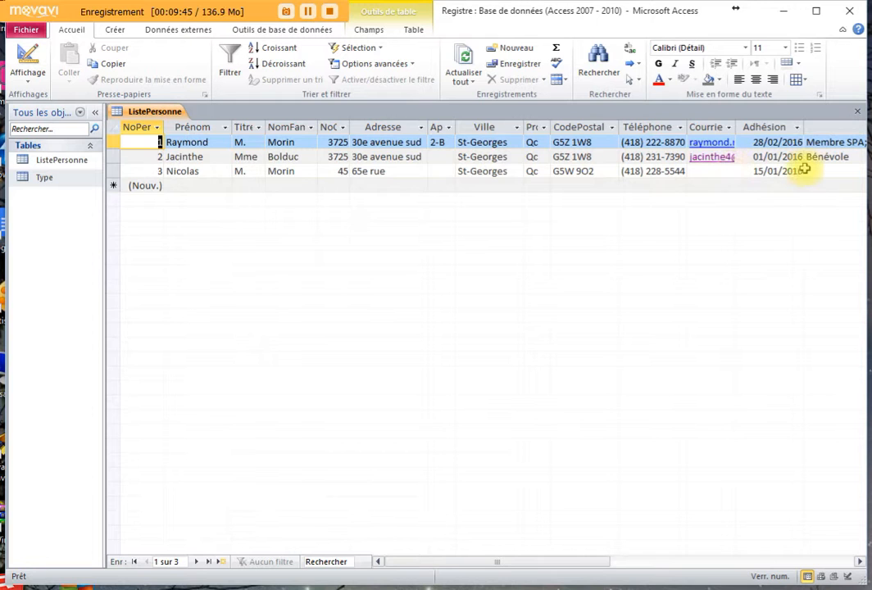
pyautogui.click(170, 185)
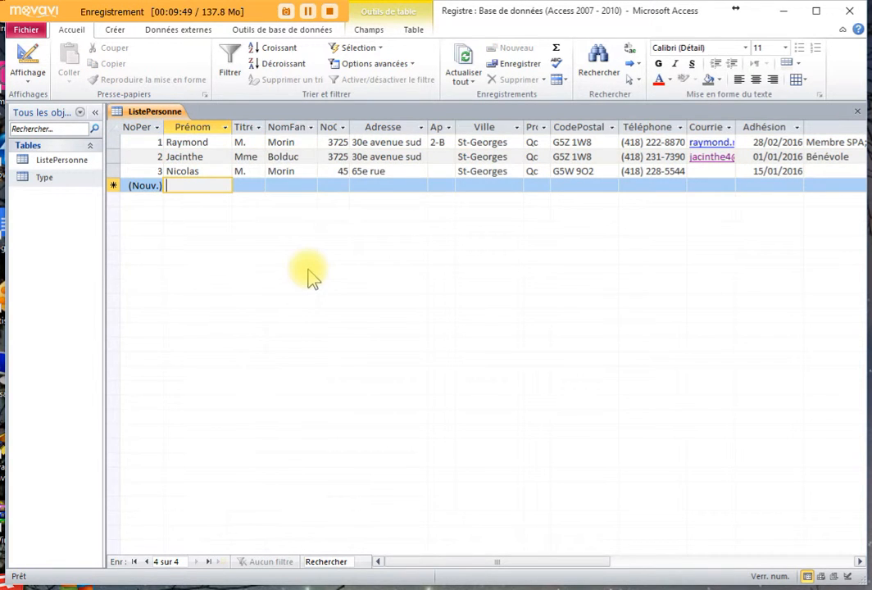
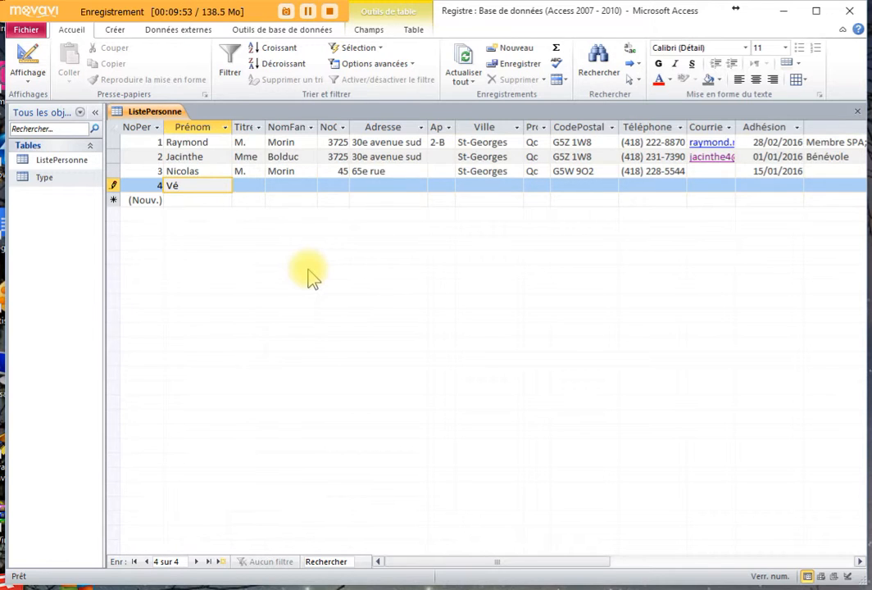
pyautogui.press('Tab')
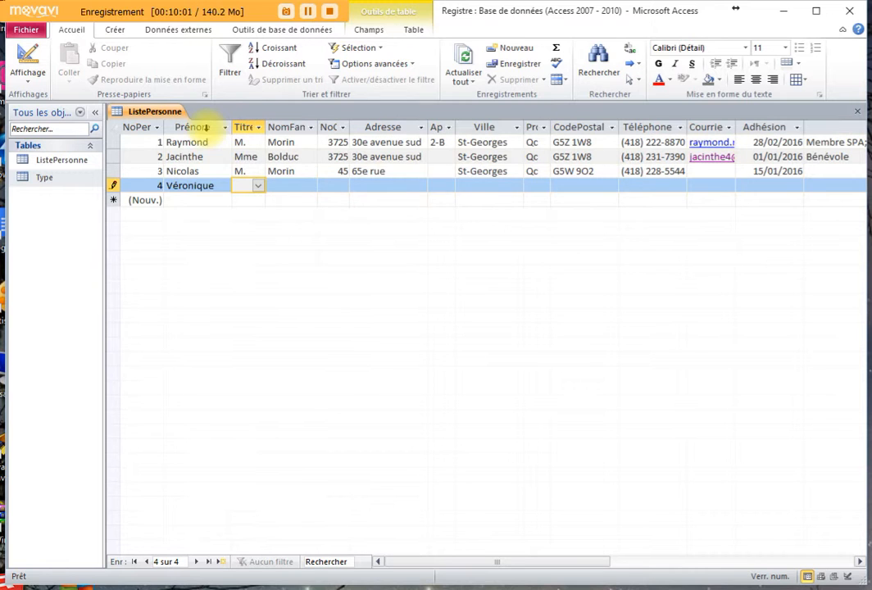
pyautogui.click(192, 127)
pyautogui.moveTo(192, 127); pyautogui.dragTo(305, 141)
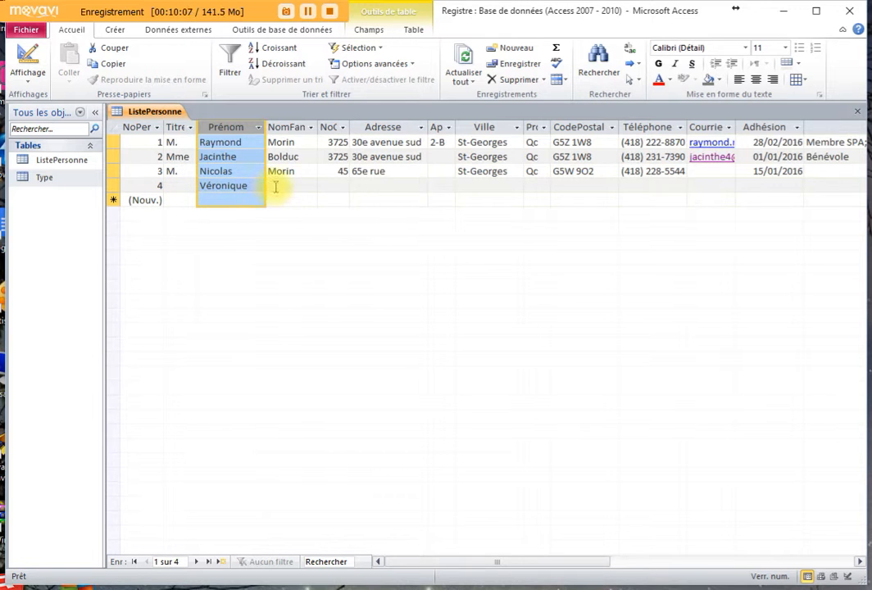
# - Set record 4's title to Mme and enter the family name
pyautogui.click(174, 184)
pyautogui.click(189, 186)
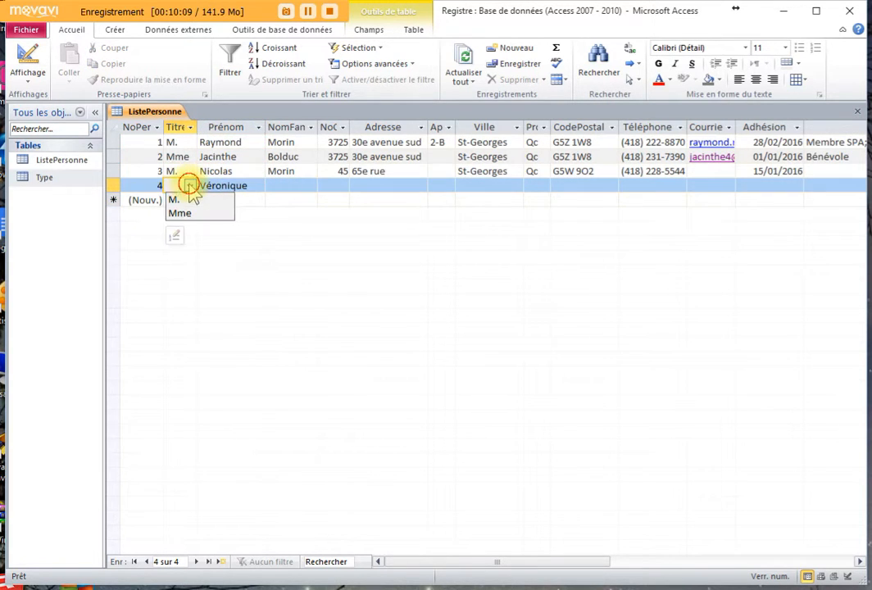
pyautogui.click(282, 184)
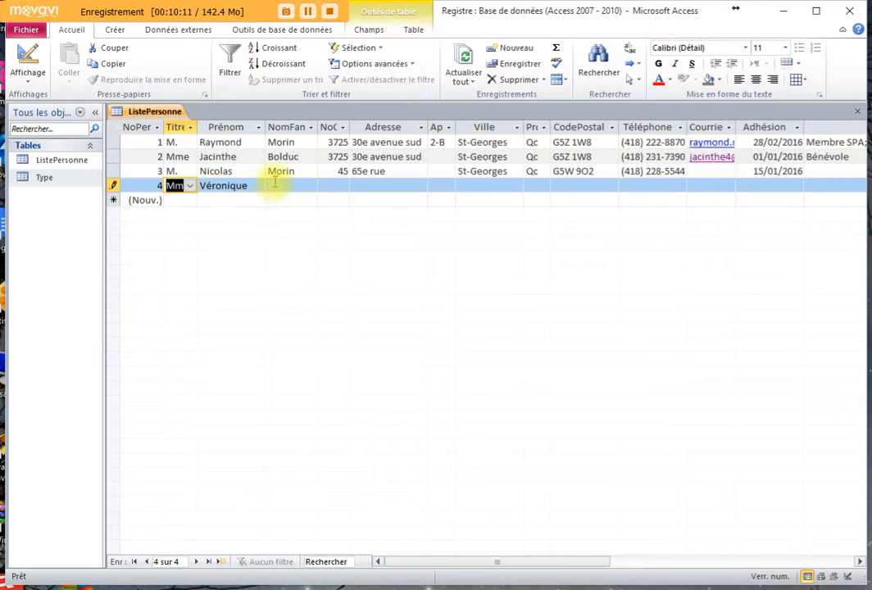
pyautogui.press('Tab')
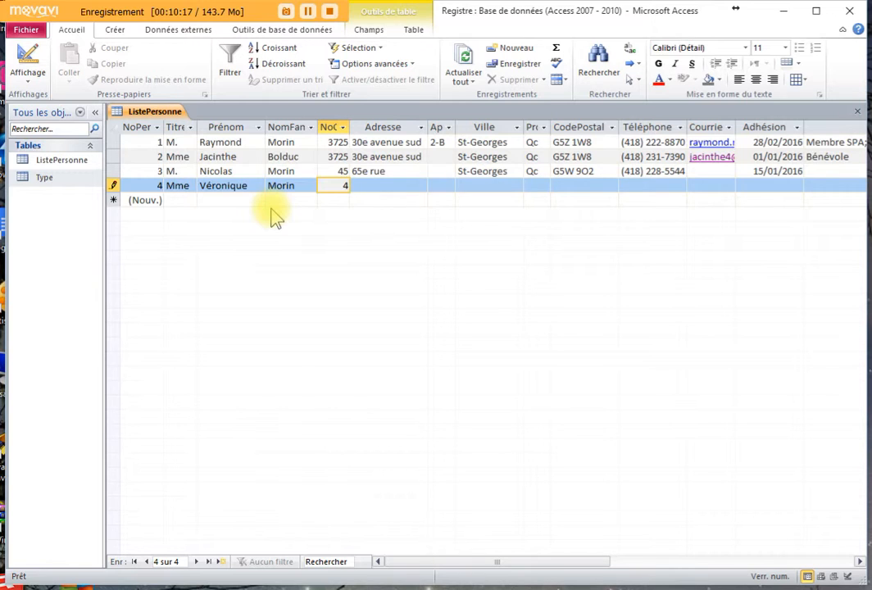
# - Fill in record 4's civic number, street, city, province and postal code
pyautogui.press('Tab')
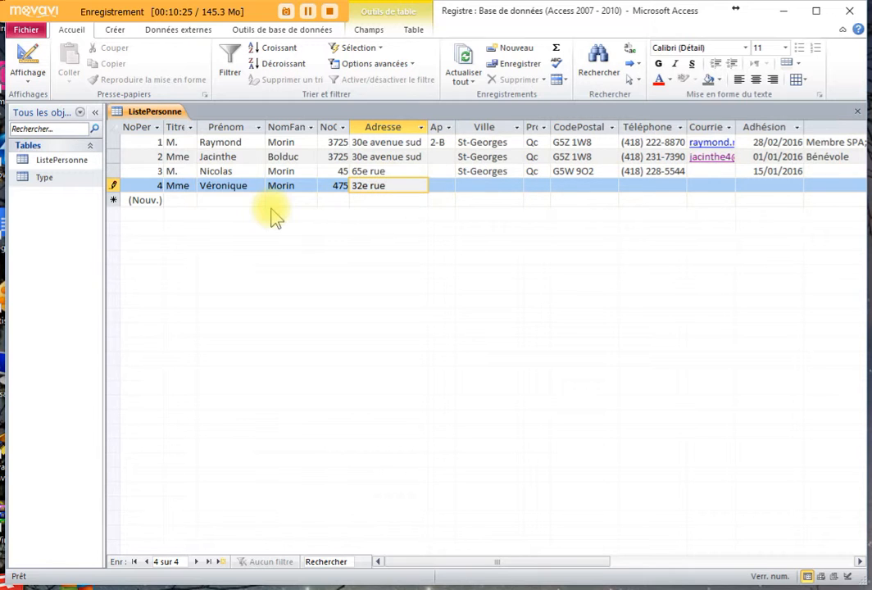
pyautogui.press('Tab')
pyautogui.press('Tab')
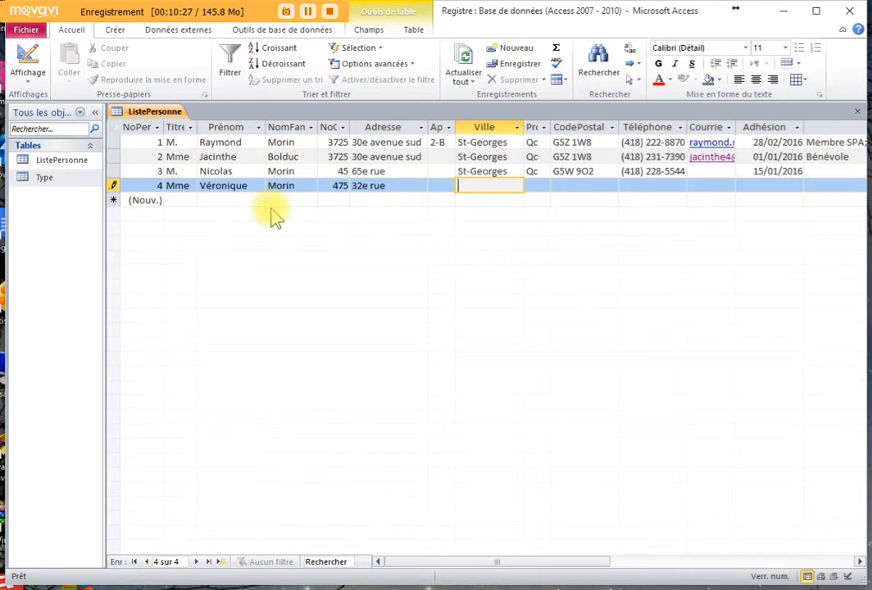
pyautogui.press('Tab')
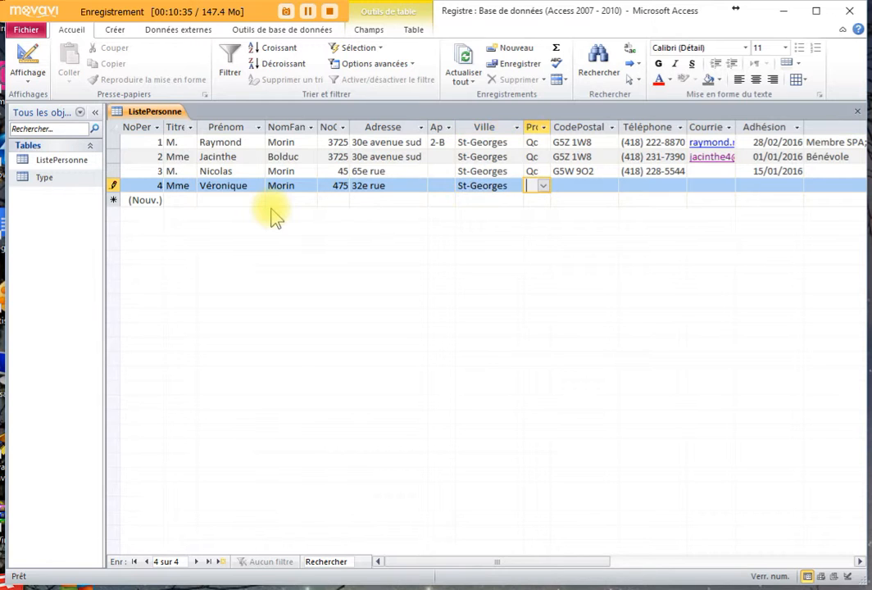
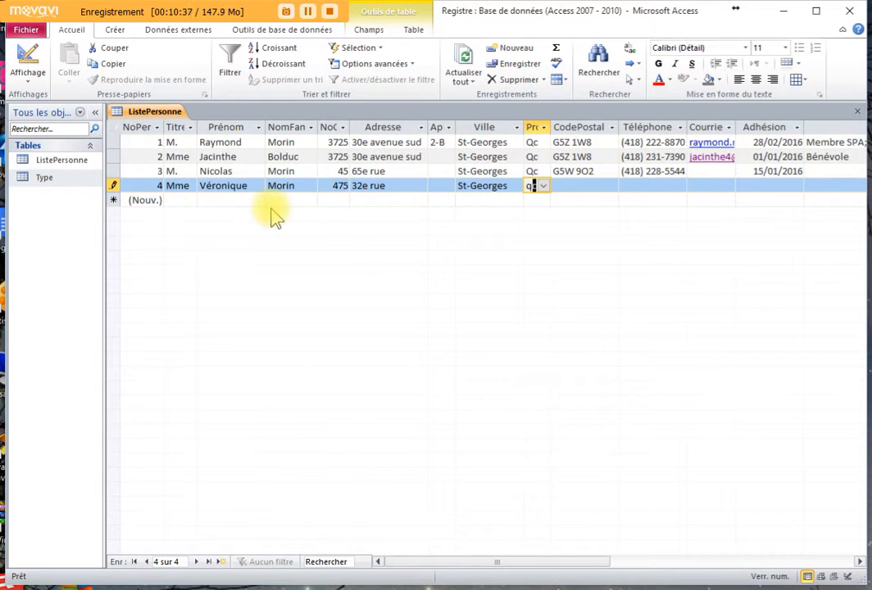
pyautogui.press('Tab')
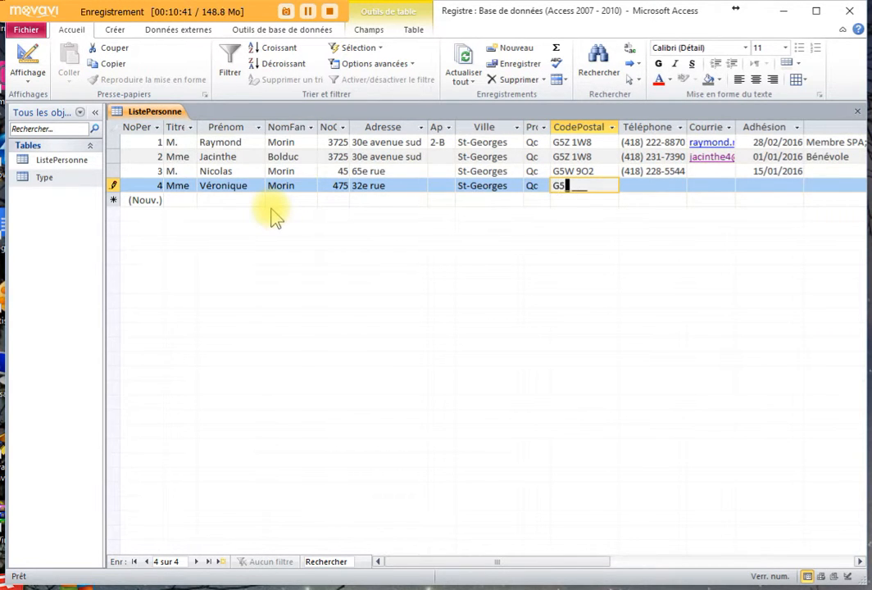
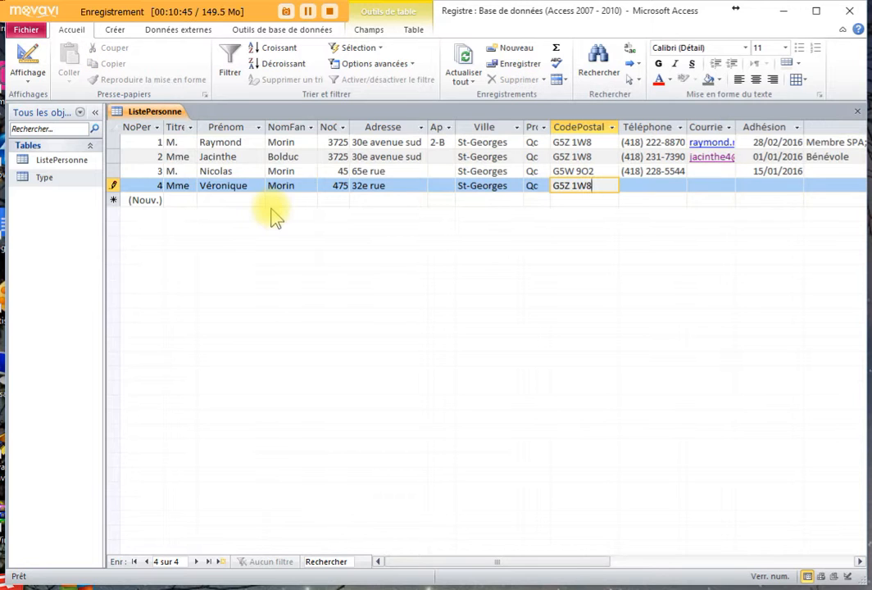
# - Enter record 4's telephone number and the membership date 25/12/2015
pyautogui.press('Tab')
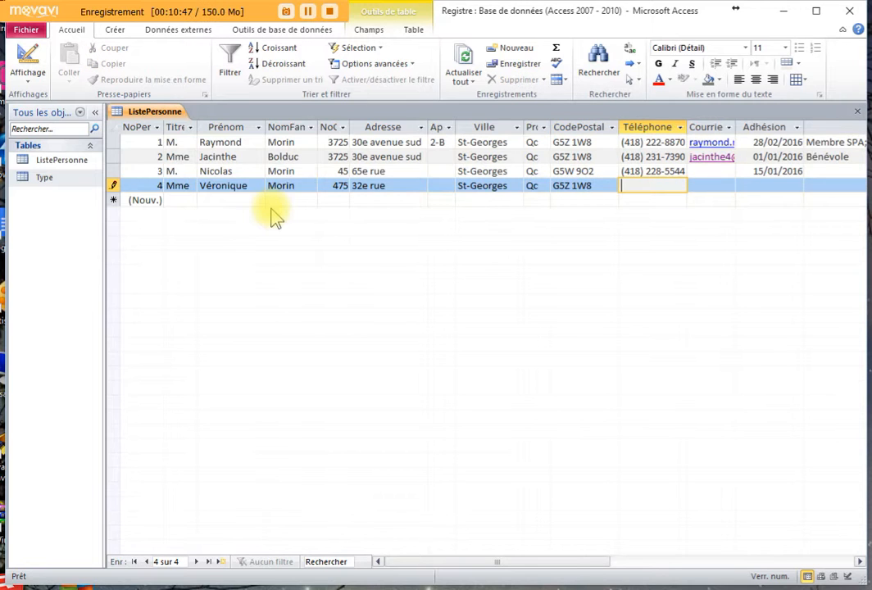
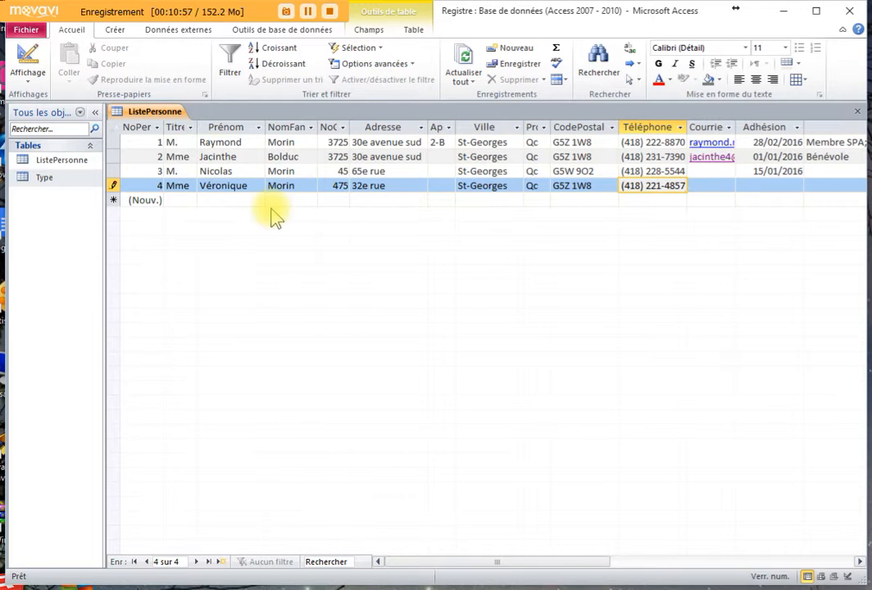
pyautogui.press('Tab')
pyautogui.press('Tab')
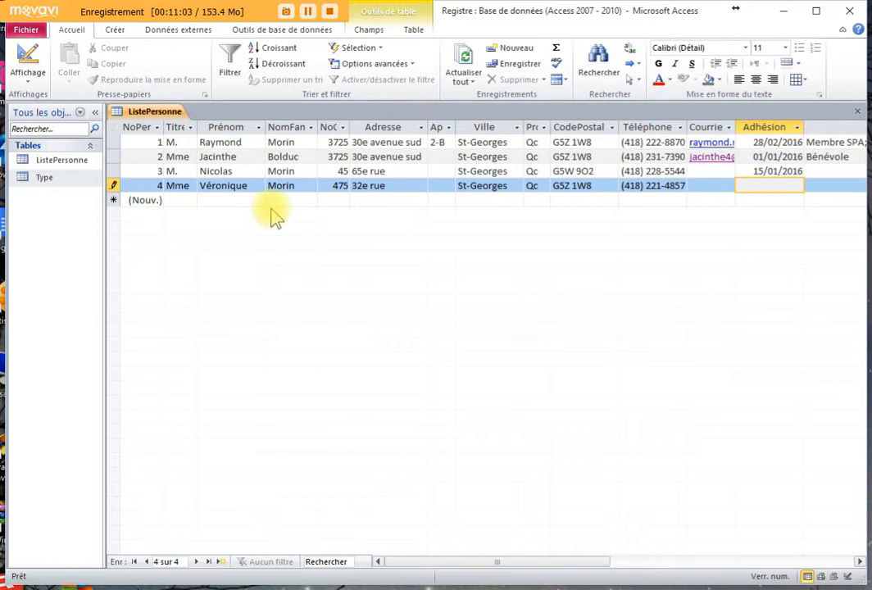
pyautogui.write('25/')
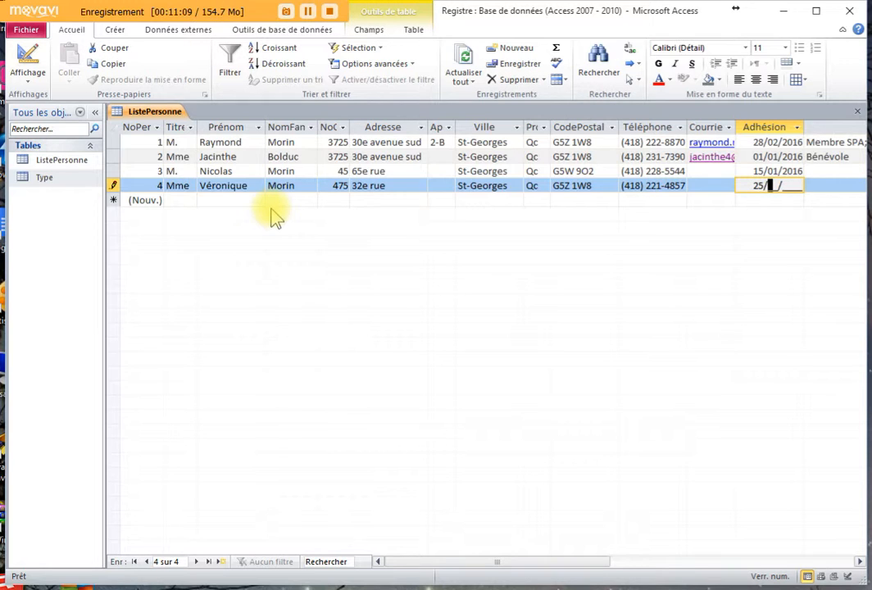
pyautogui.write('12/2015')
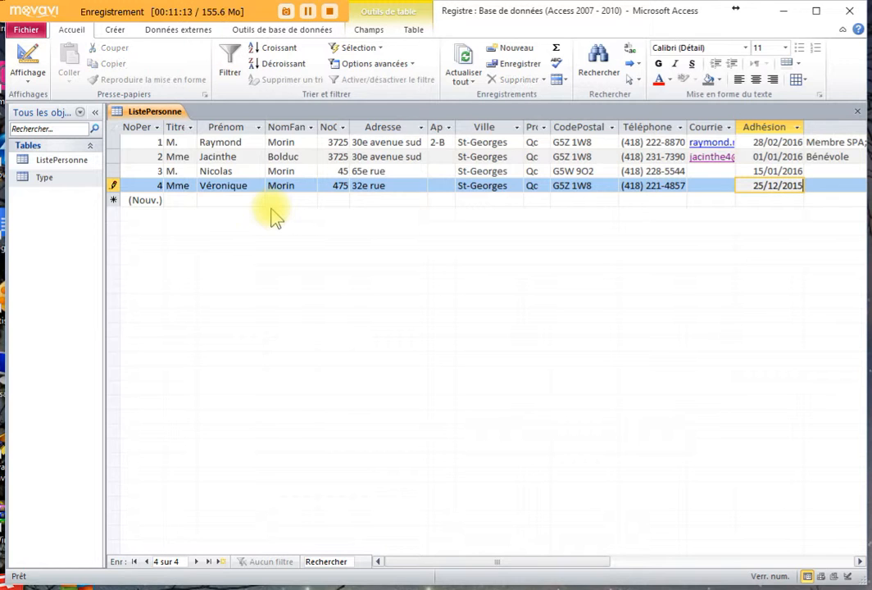
pyautogui.press('Tab')
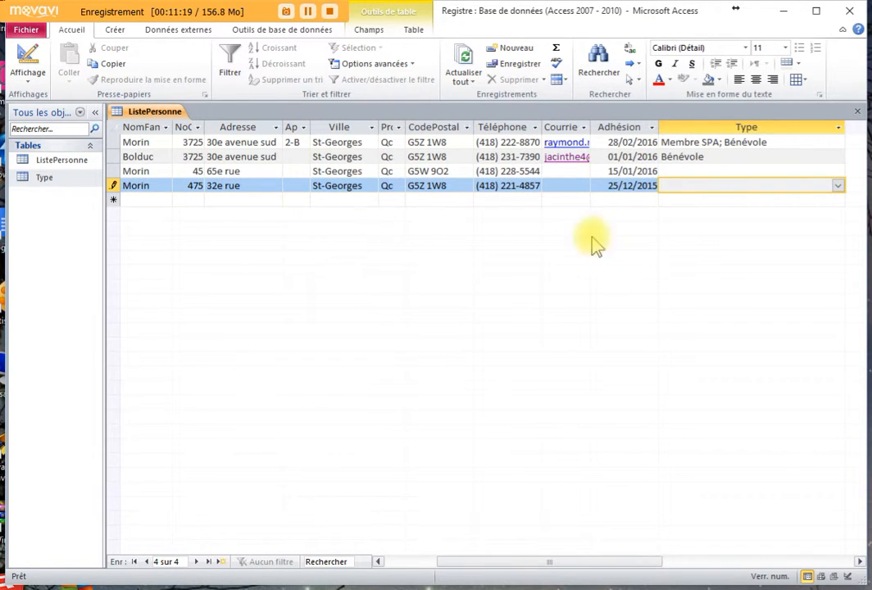
# - Set record 4's Type to Membre SPA
pyautogui.click(837, 185)
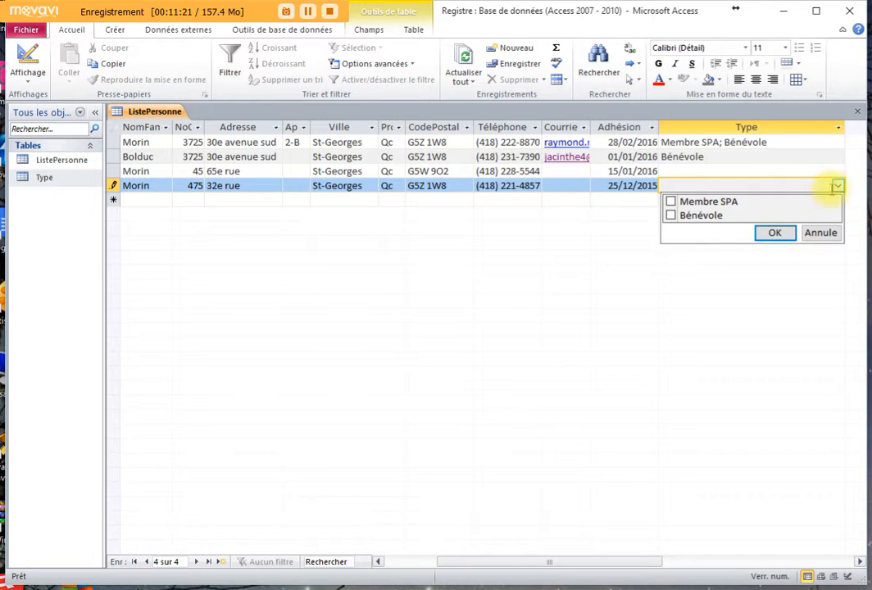
pyautogui.click(671, 201)
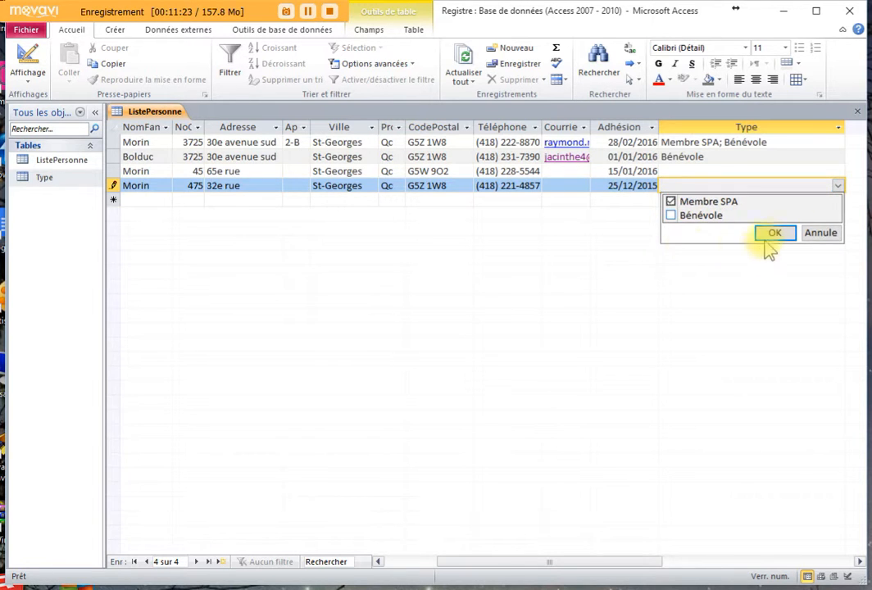
pyautogui.click(775, 233)
# - Set record 3's Type to Membre SPA and Bénévole, commit it, and switch to design view
pyautogui.click(672, 171)
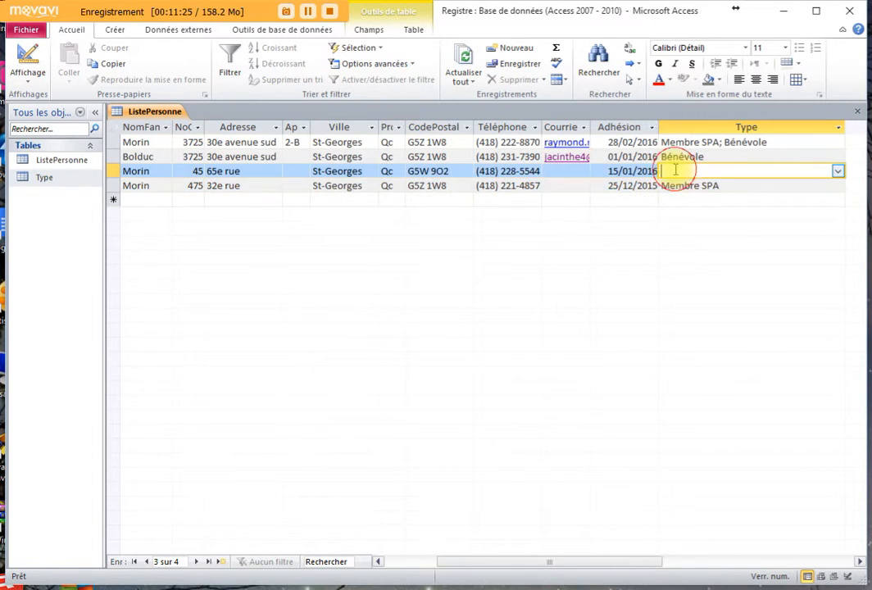
pyautogui.click(838, 171)
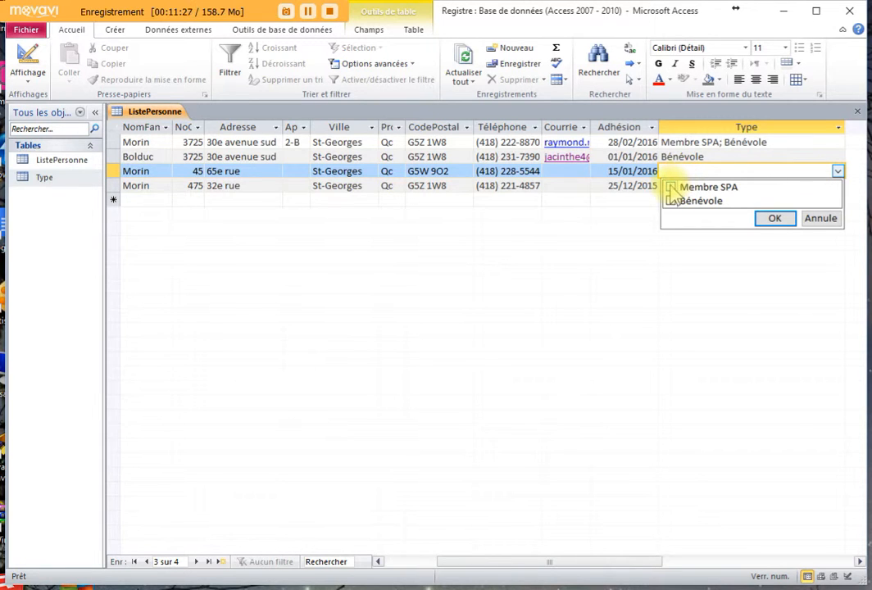
pyautogui.click(671, 188)
pyautogui.click(671, 201)
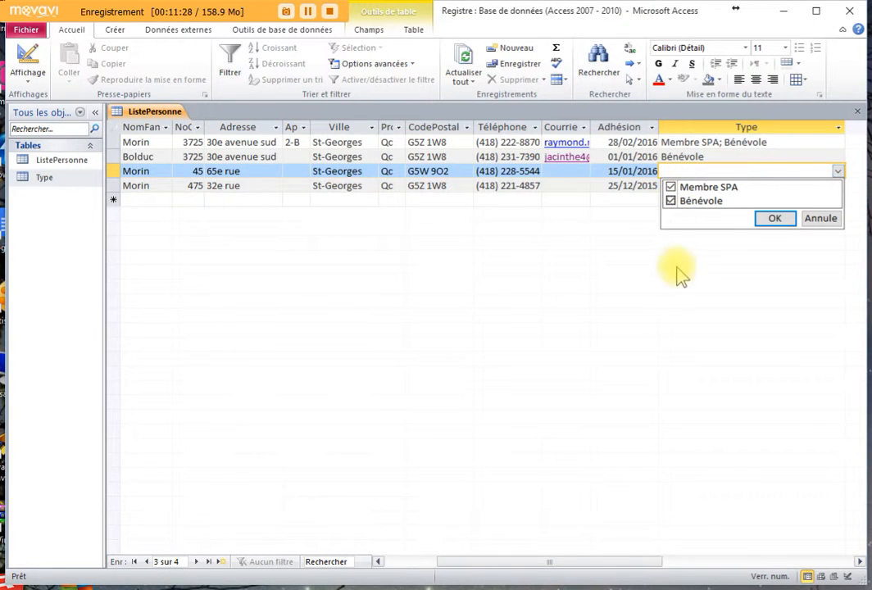
pyautogui.click(775, 219)
pyautogui.click(562, 171)
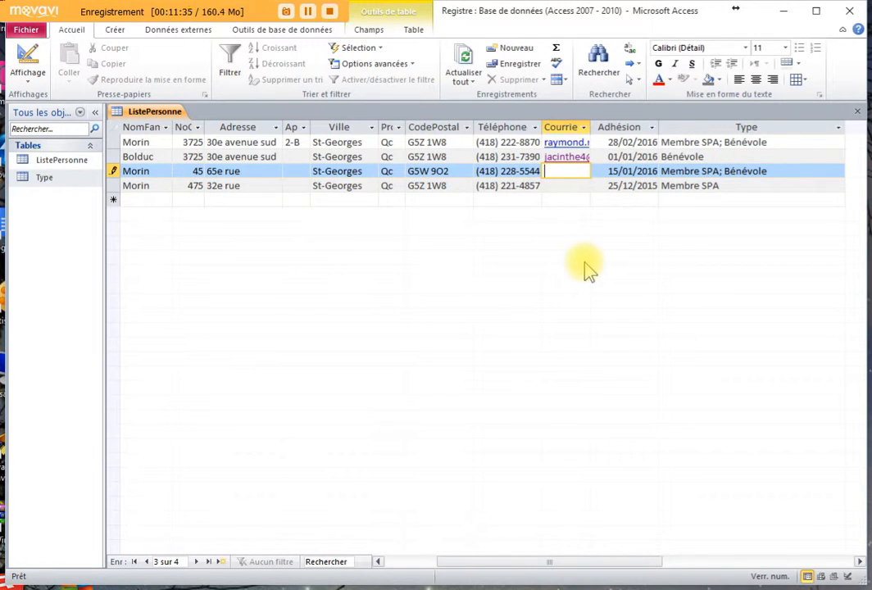
pyautogui.click(251, 185)
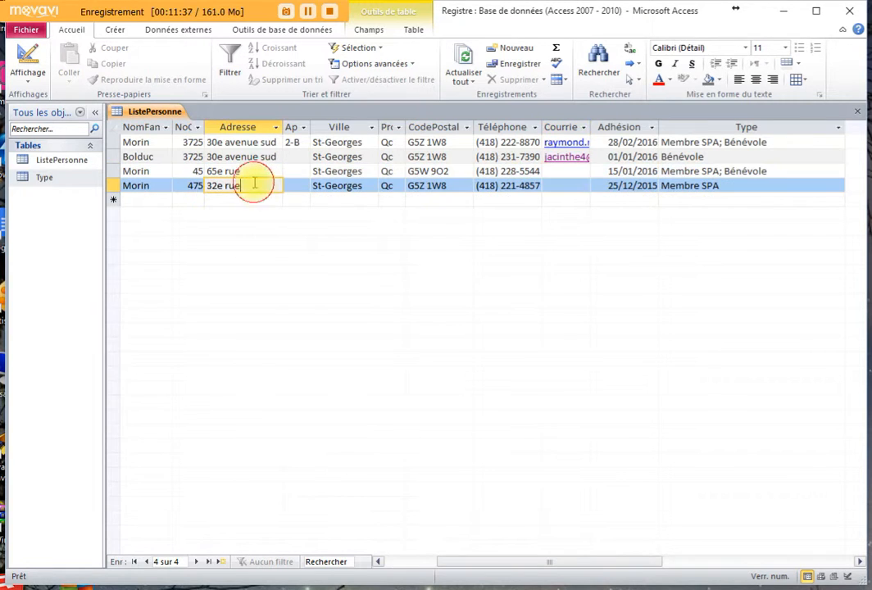
pyautogui.moveTo(487, 562); pyautogui.dragTo(358, 567)
pyautogui.click(194, 171)
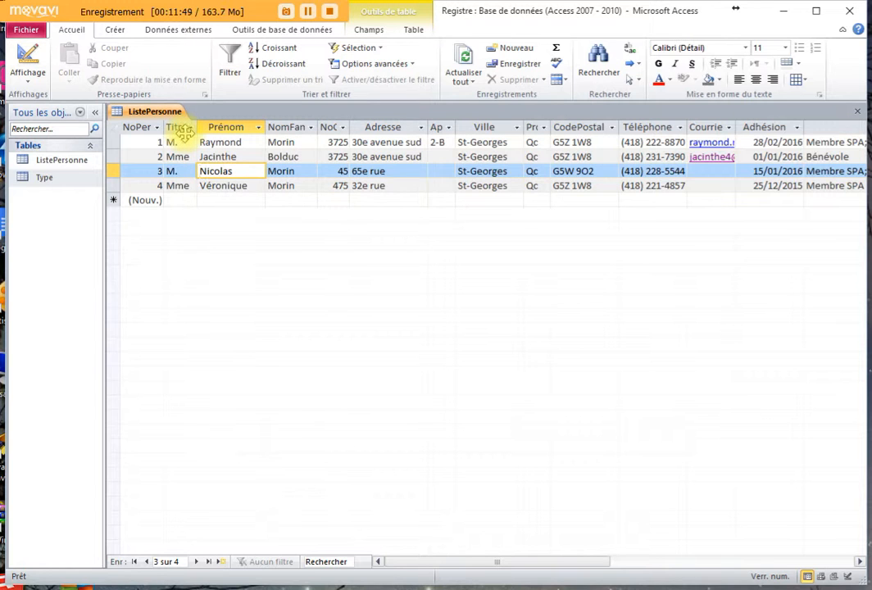
pyautogui.click(29, 70)
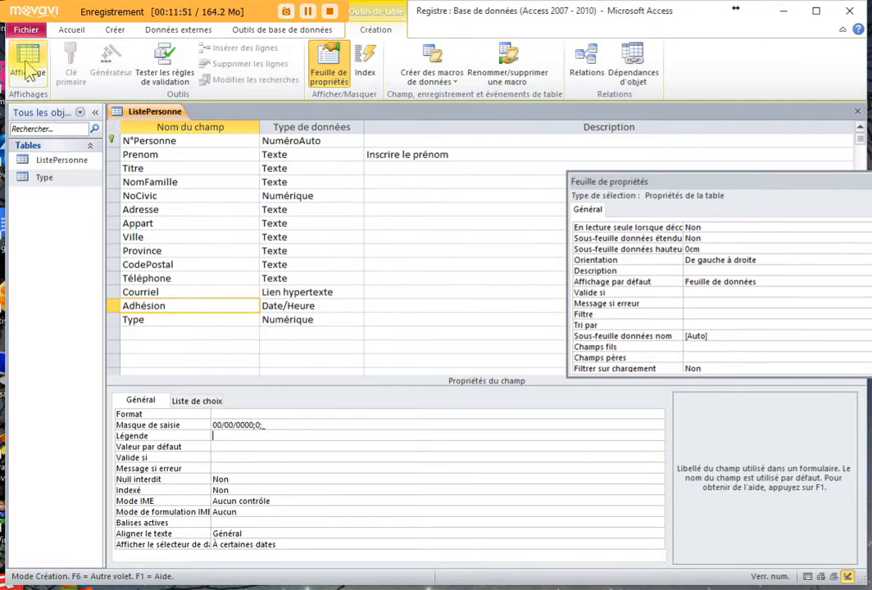
# - Drag the Titre field above Prenom in the table design
pyautogui.click(168, 154)
pyautogui.click(166, 168)
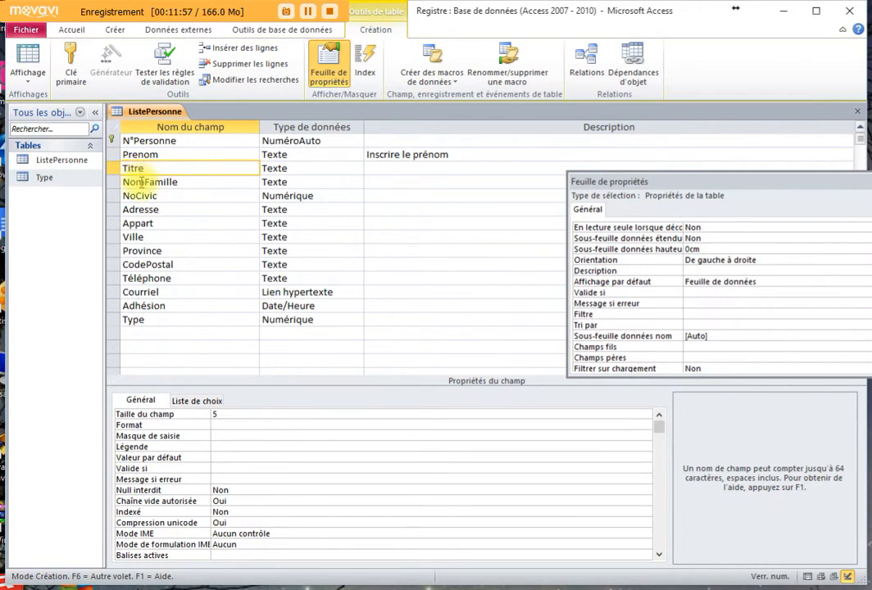
pyautogui.click(140, 154)
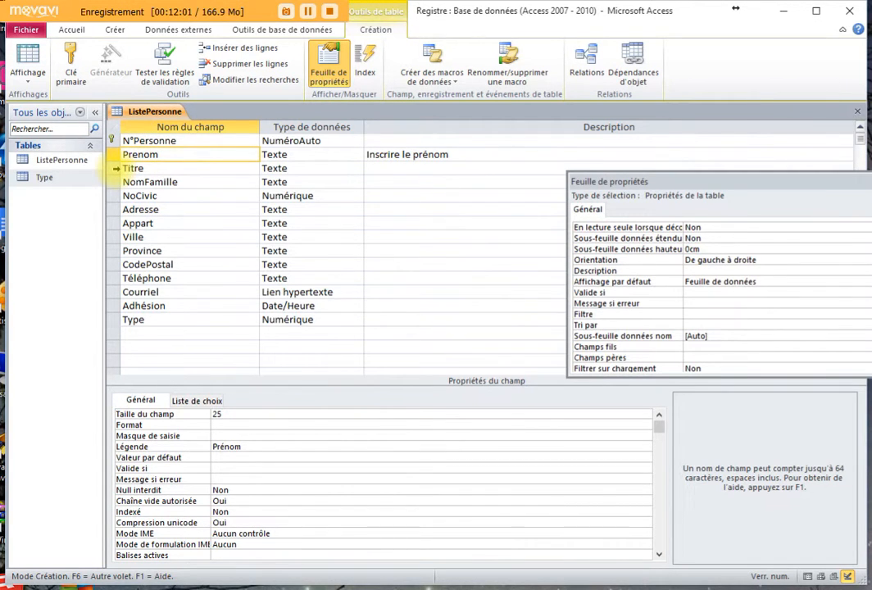
pyautogui.click(116, 168)
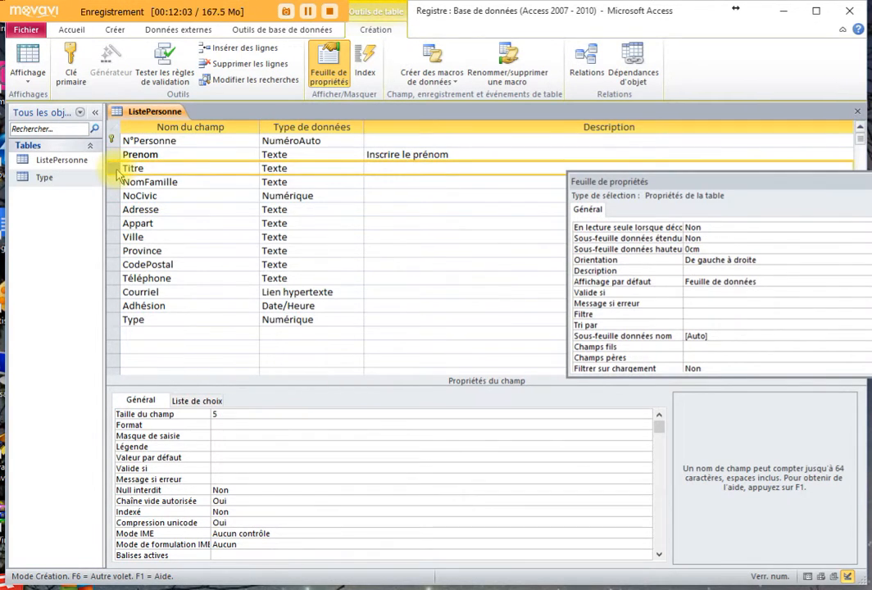
pyautogui.moveTo(116, 168); pyautogui.dragTo(108, 148)
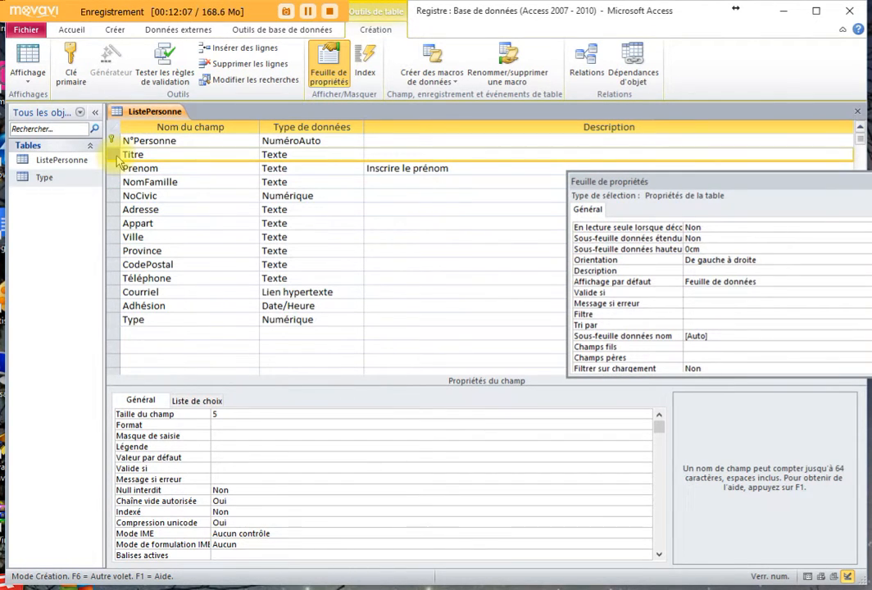
pyautogui.click(205, 197)
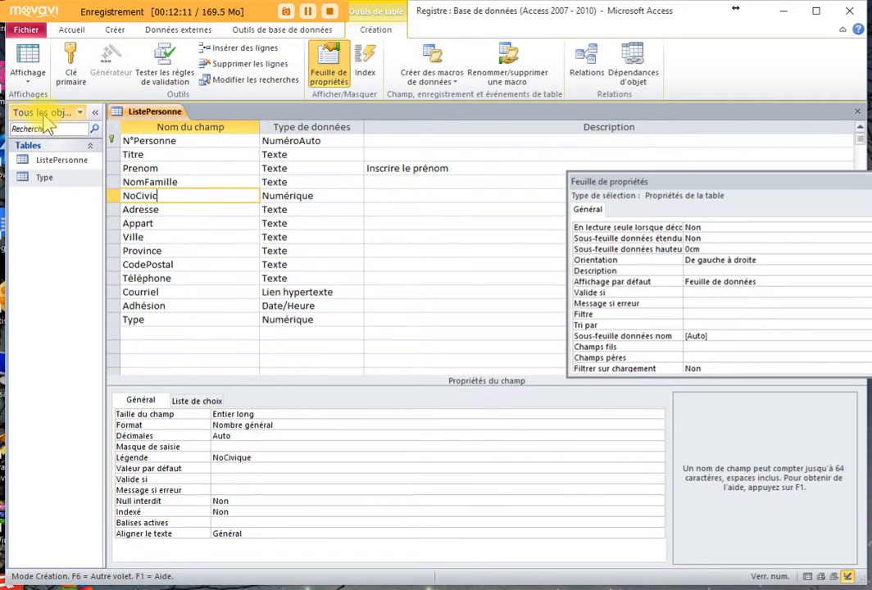
# - Save the ListePersonne table and return to its datasheet showing the four records
pyautogui.click(33, 64)
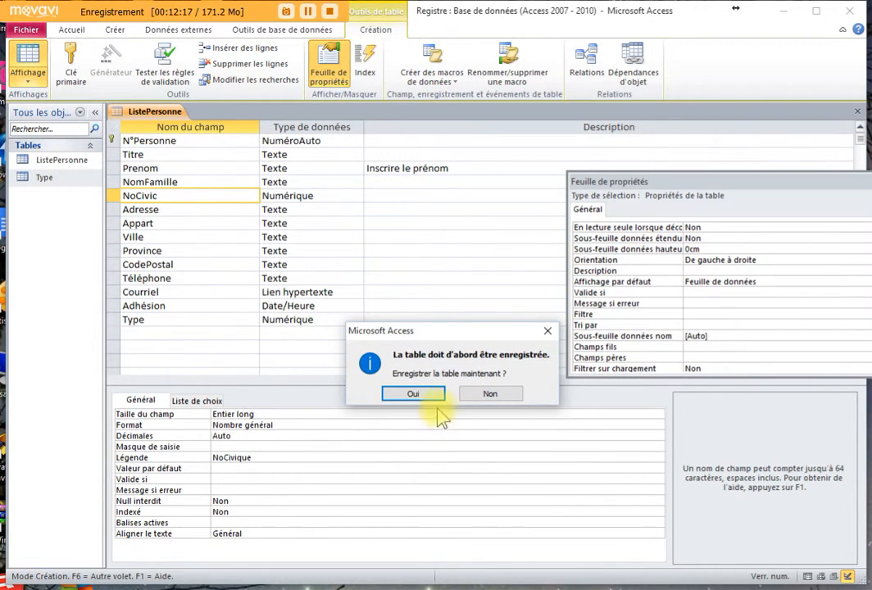
pyautogui.click(427, 395)
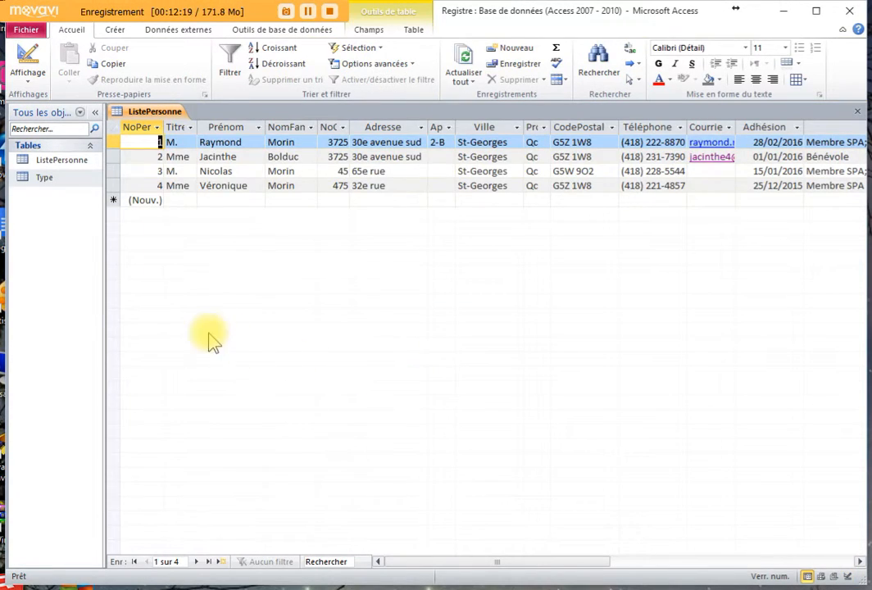
pyautogui.click(28, 55)
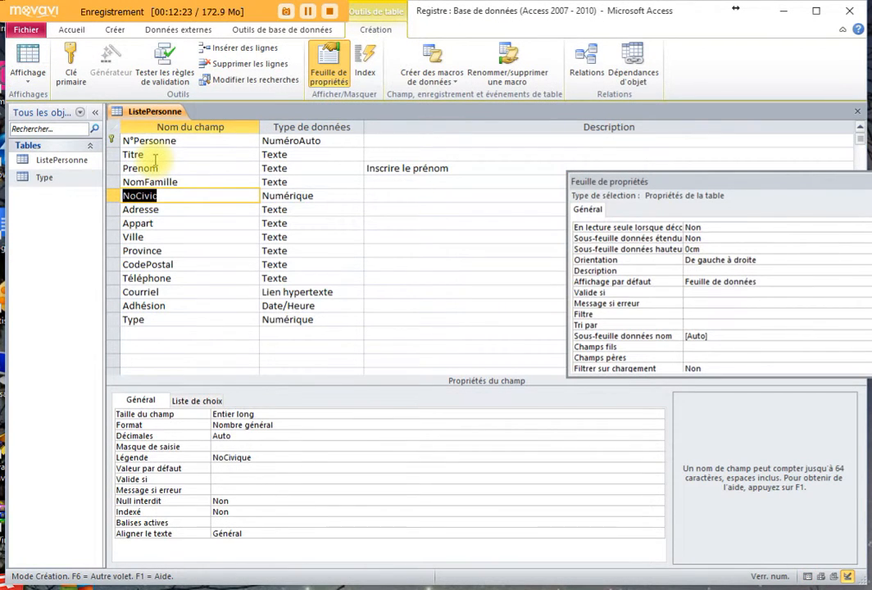
pyautogui.click(28, 57)
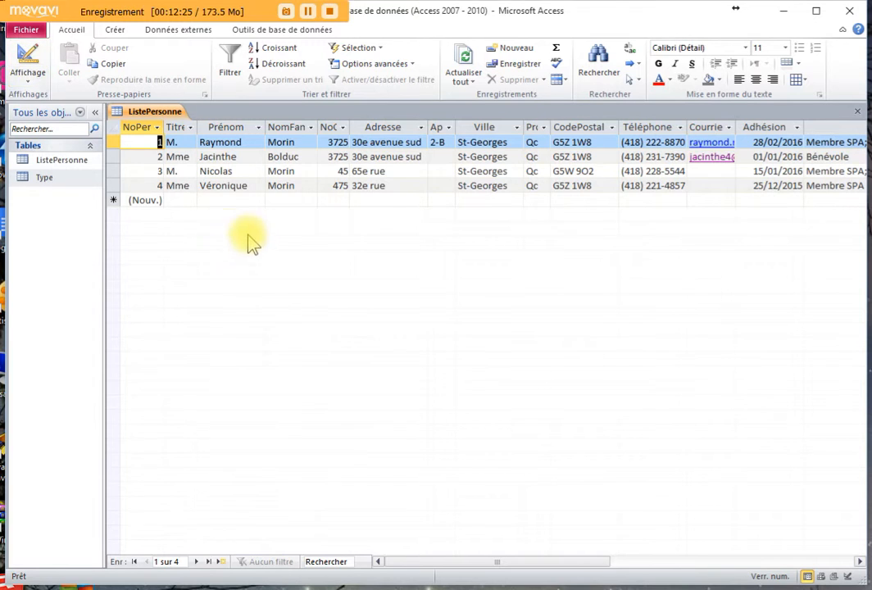